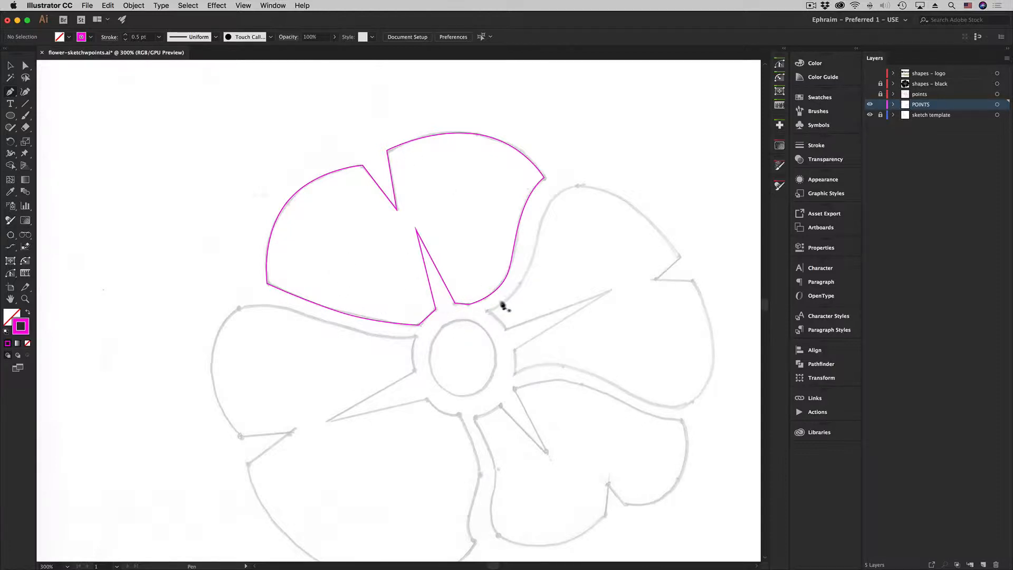
# - Start a straight-segment Pen path at the left notch, placing corner points around the left petal to the inner spike's tip
pyautogui.moveTo(581, 314); pyautogui.dragTo(512, 282)
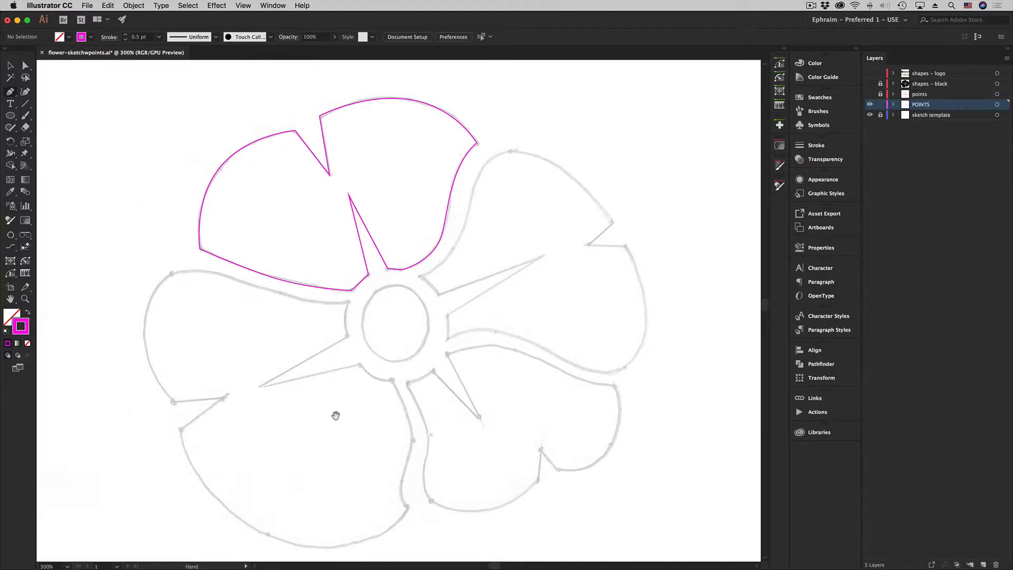
pyautogui.moveTo(336, 416); pyautogui.dragTo(430, 367)
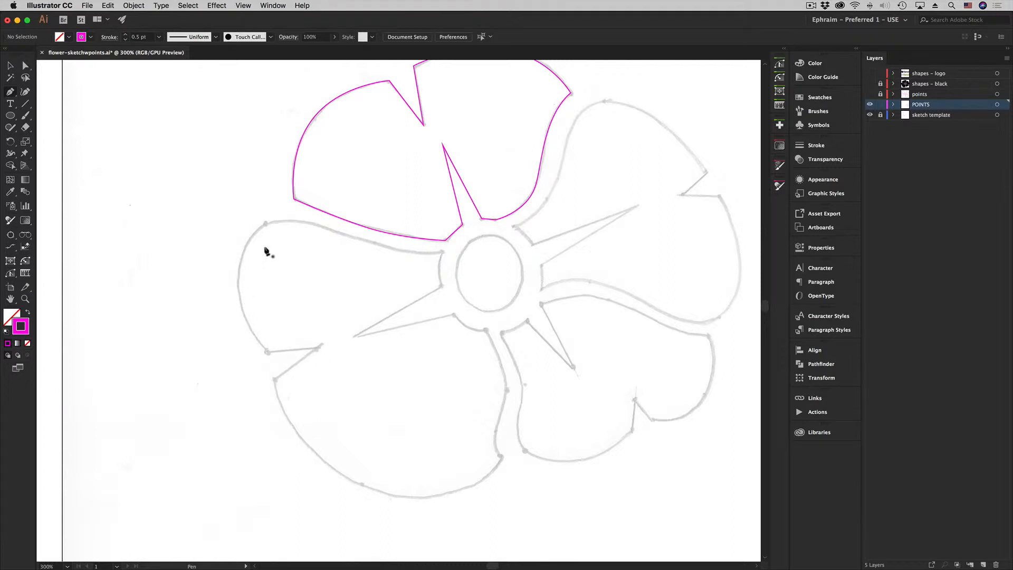
pyautogui.click(316, 349)
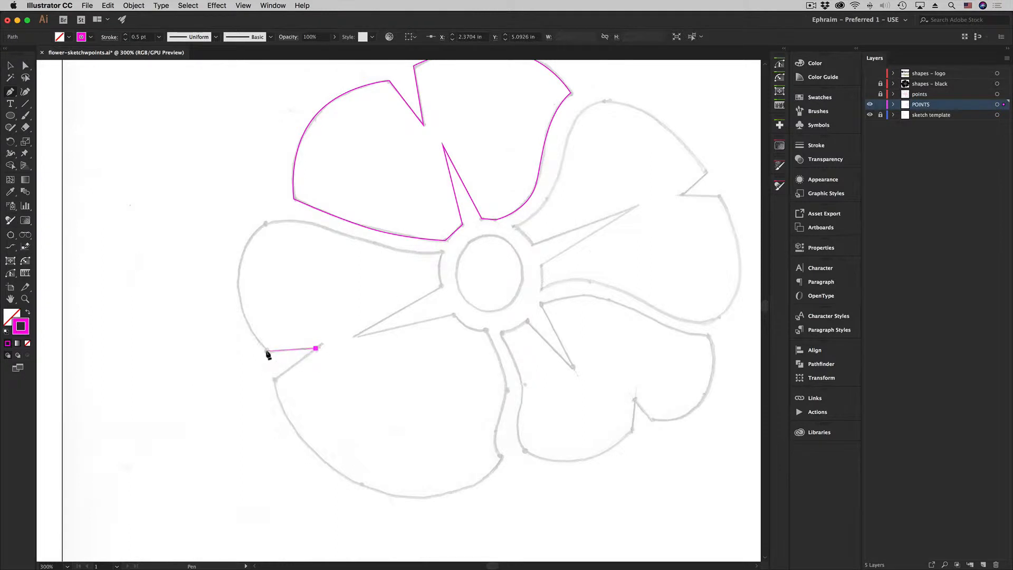
pyautogui.click(267, 351)
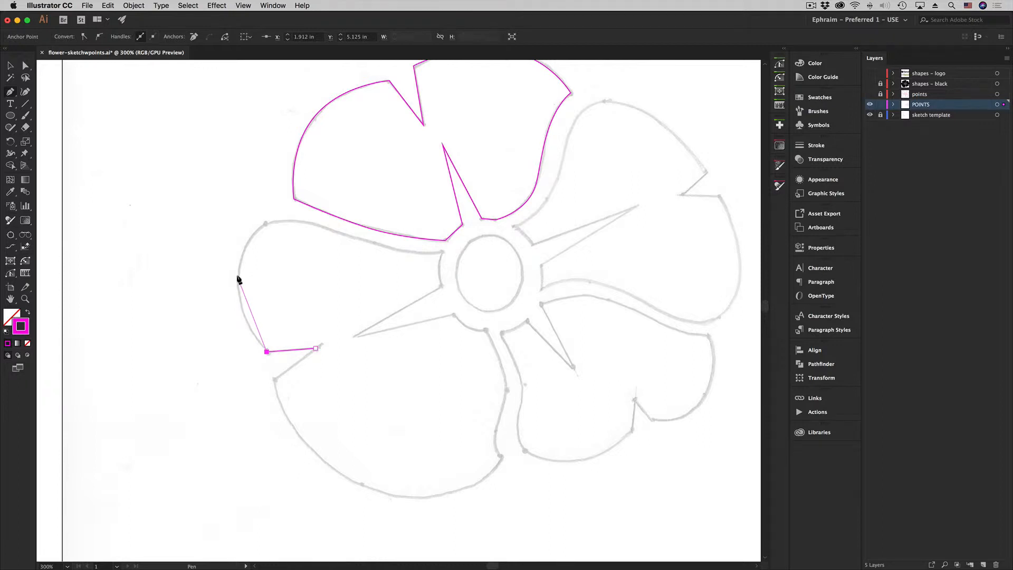
pyautogui.click(266, 224)
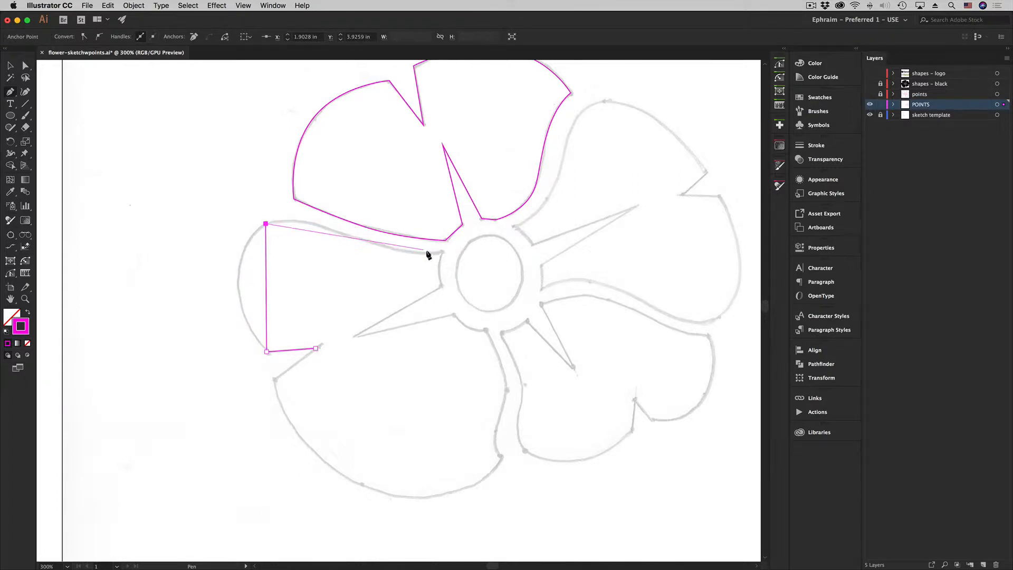
pyautogui.click(442, 252)
pyautogui.click(441, 286)
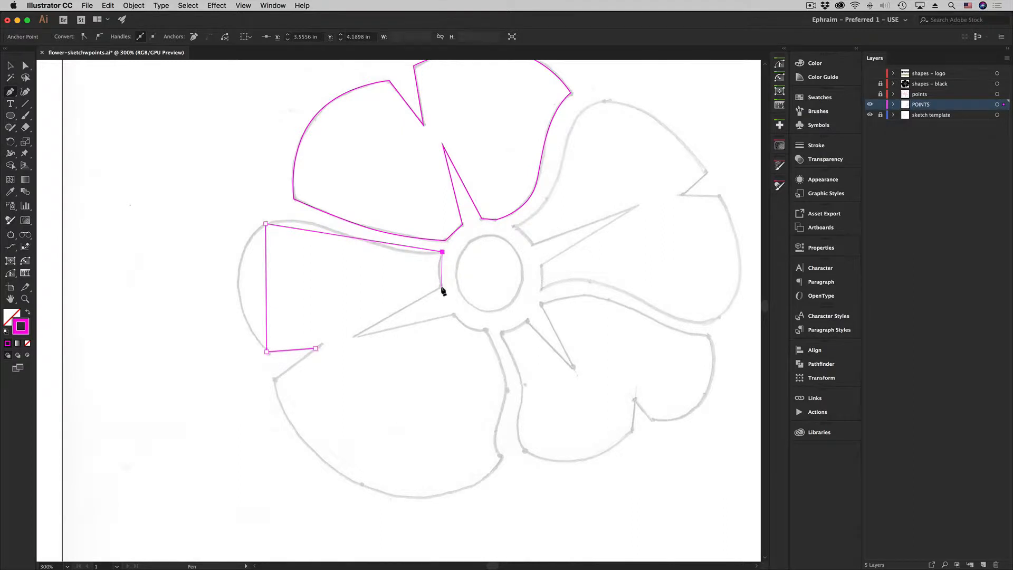
pyautogui.click(354, 337)
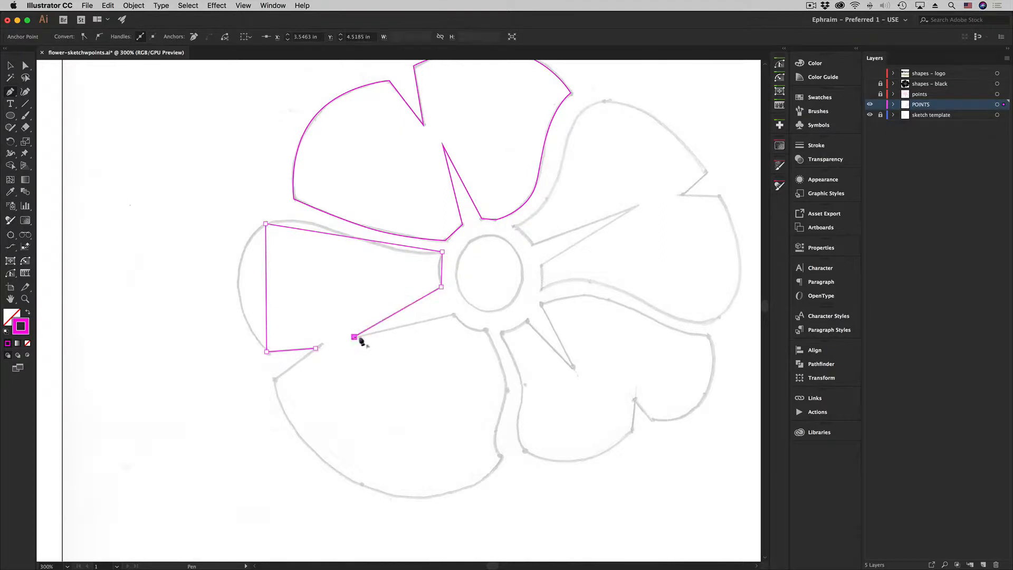
# - Continue the straight-segment path around the lower-left petal, close it at the notch and deselect it
pyautogui.click(453, 315)
pyautogui.click(487, 331)
pyautogui.click(507, 390)
pyautogui.click(496, 430)
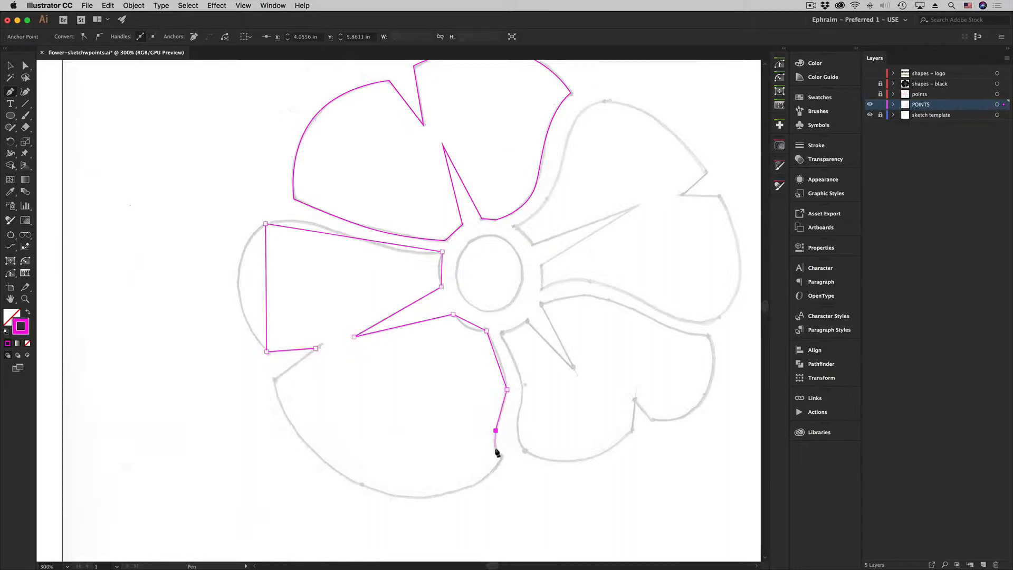
pyautogui.click(501, 457)
pyautogui.click(361, 484)
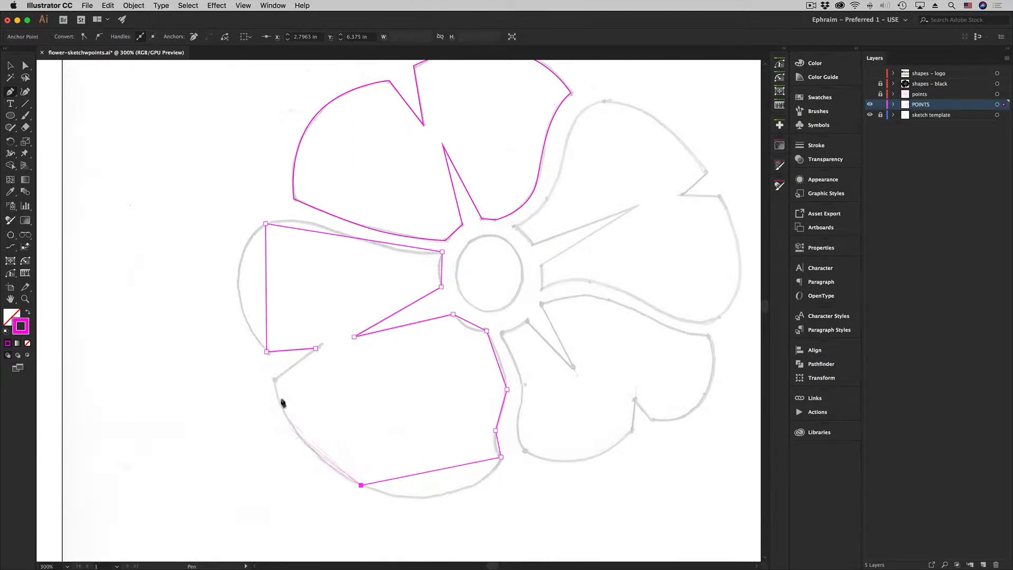
pyautogui.click(275, 379)
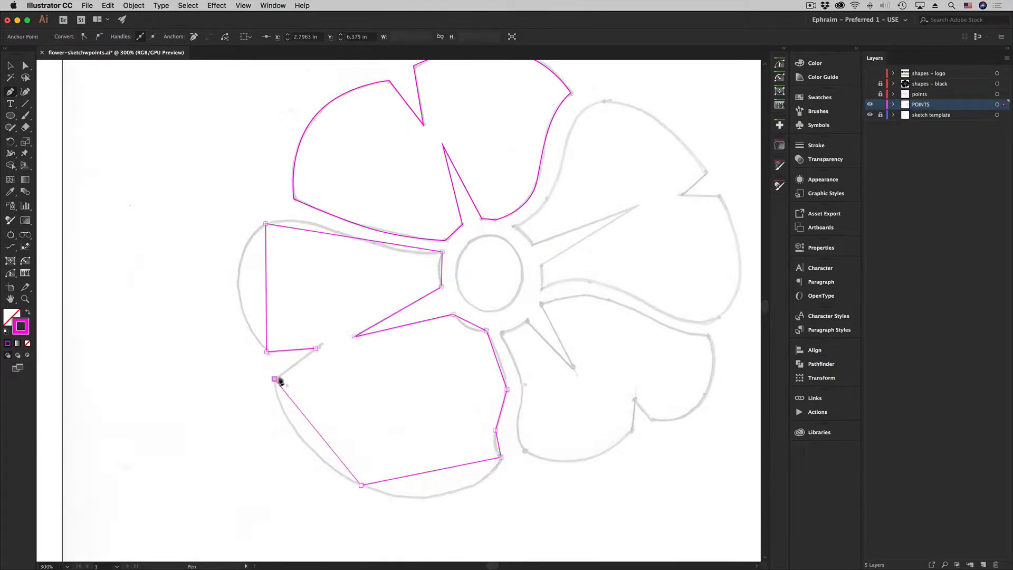
pyautogui.click(316, 349)
pyautogui.keyDown('super'); pyautogui.click(260, 393); pyautogui.keyUp('super')
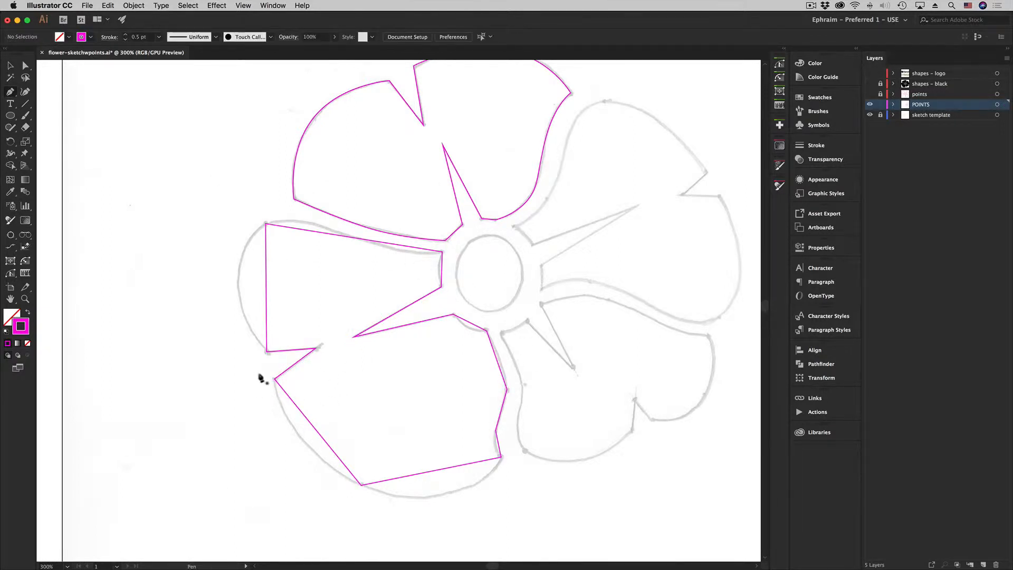
# - Hide the sketch template layer to review the traced paths on their own, and show it again
pyautogui.click(869, 115)
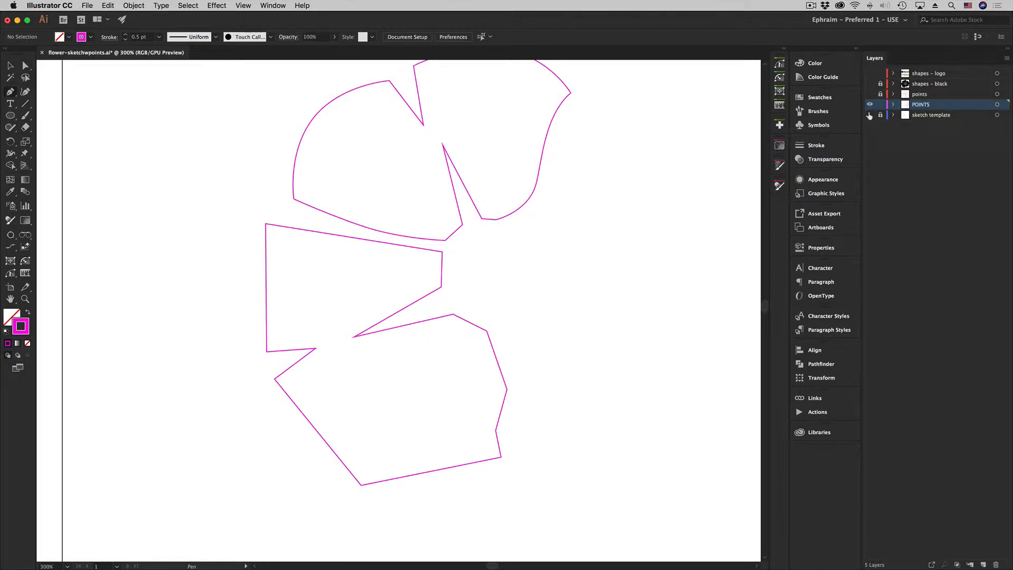
pyautogui.click(870, 115)
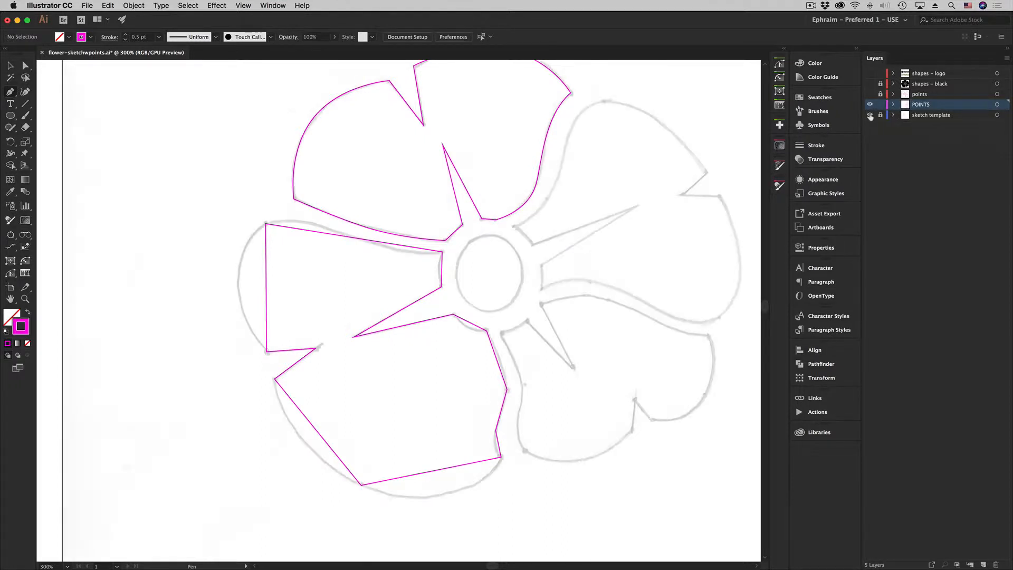
pyautogui.click(10, 92)
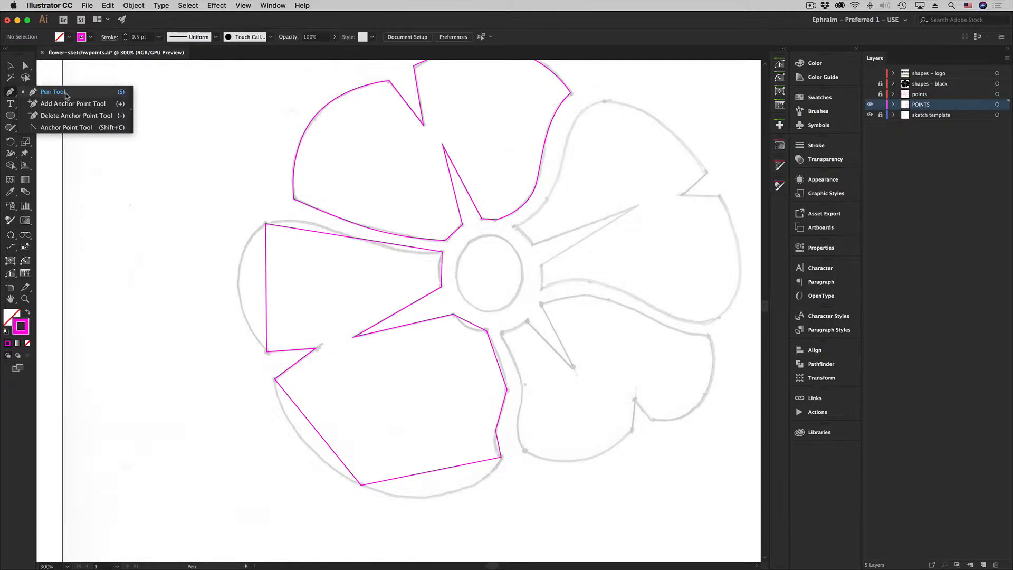
pyautogui.click(66, 127)
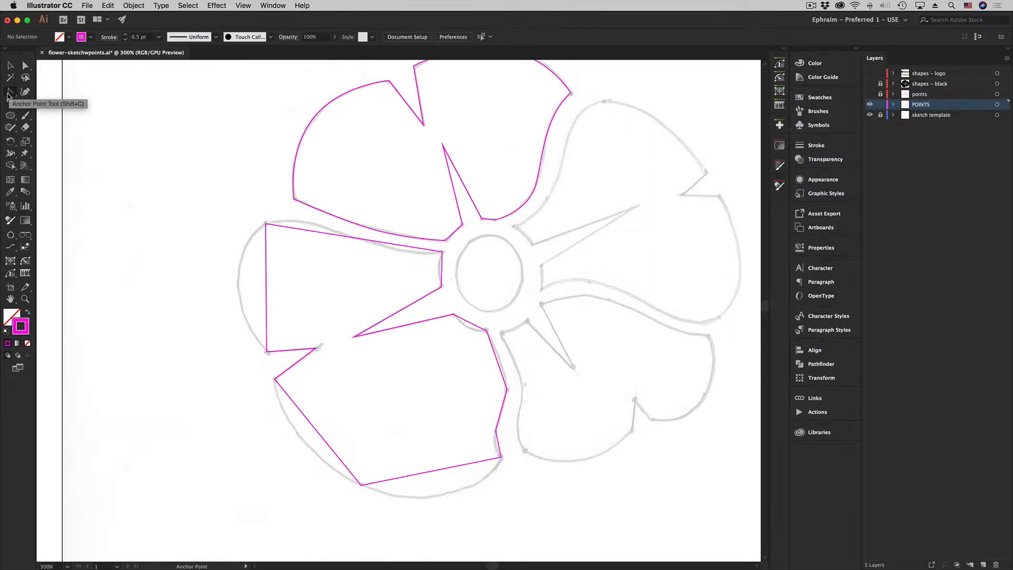
pyautogui.click(9, 94)
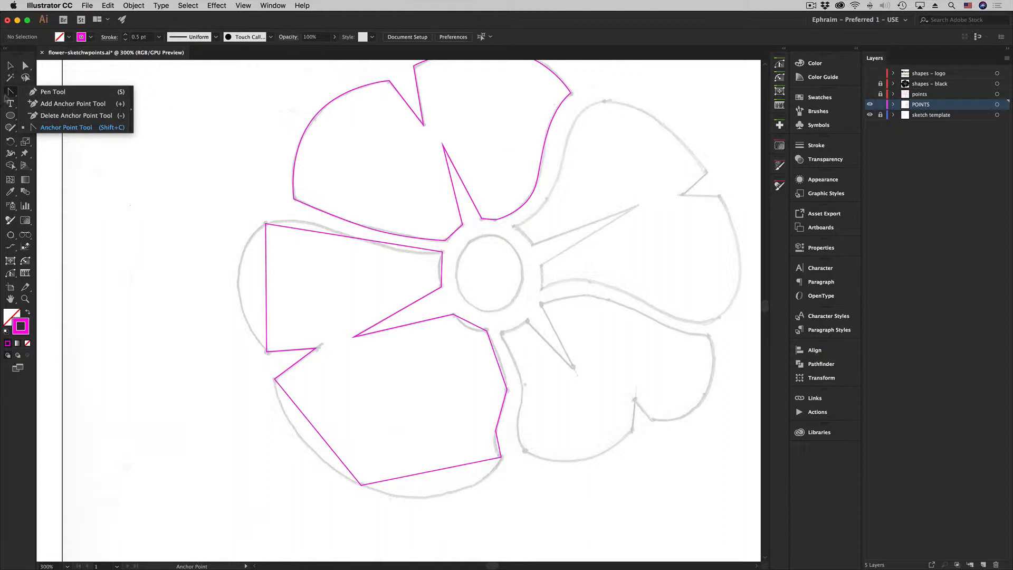
pyautogui.click(9, 95)
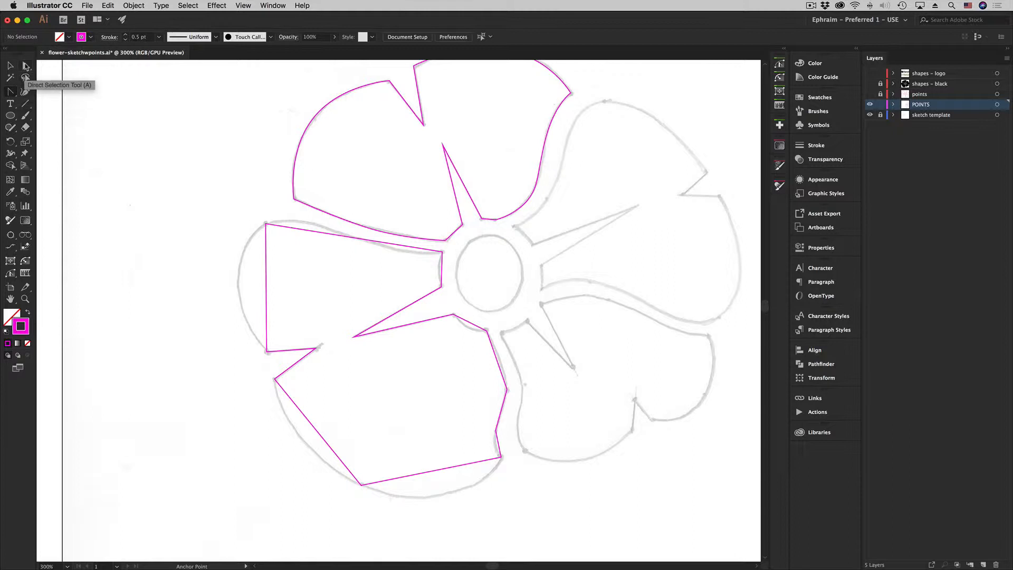
pyautogui.click(9, 93)
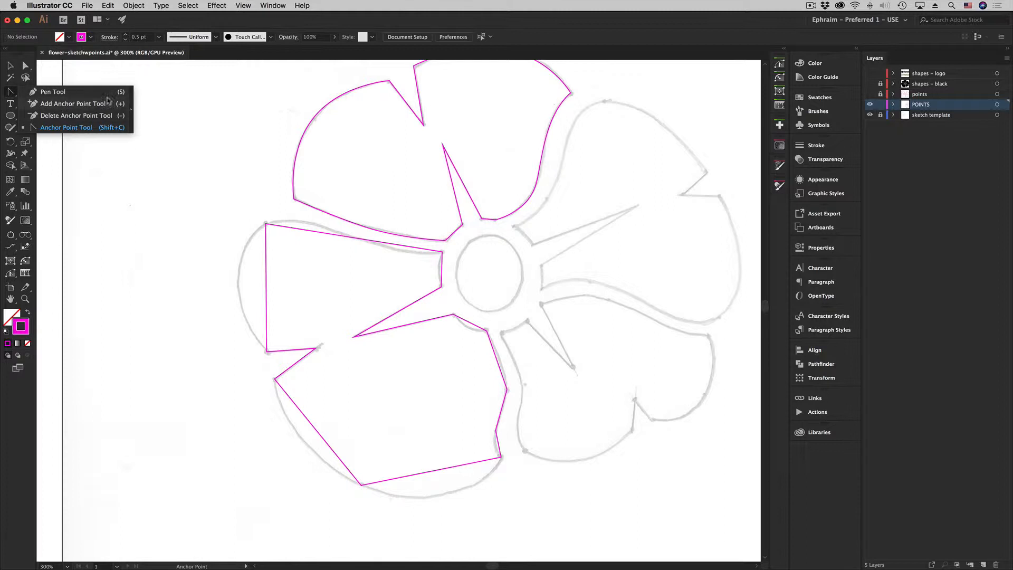
pyautogui.click(11, 93)
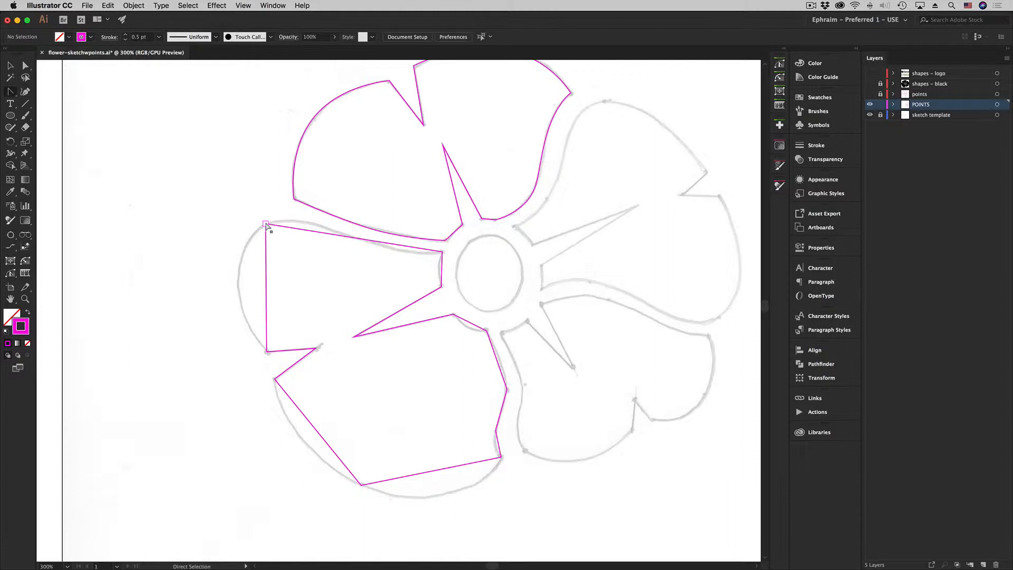
# - Convert the left petal's upper-left corner point into a smooth point, extending its handles until the outer curve follows the sketch
pyautogui.hotkey('shift', 'c')
pyautogui.press('a')
pyautogui.click(266, 225)
pyautogui.hotkey('shift', 'c')
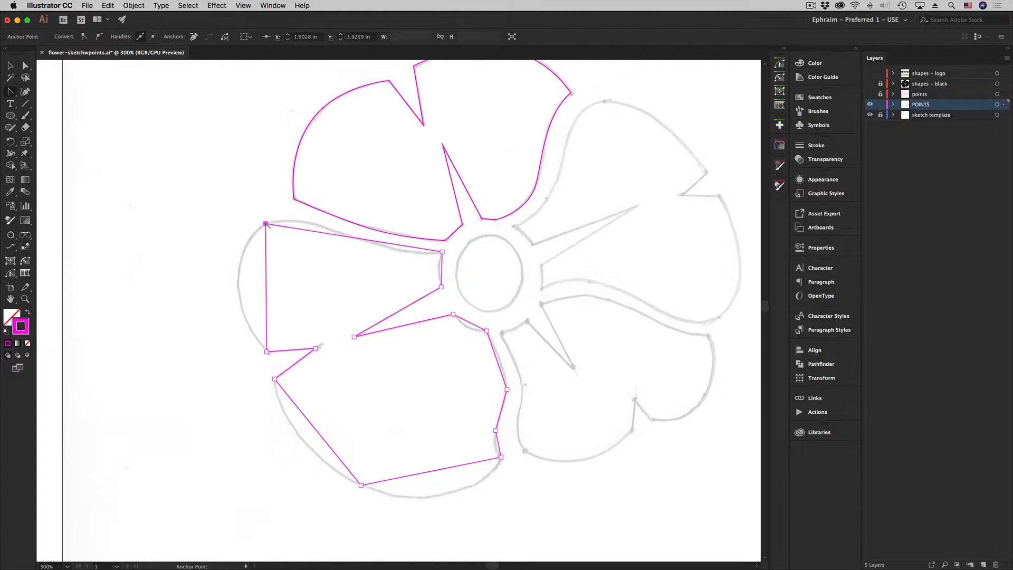
pyautogui.moveTo(266, 225); pyautogui.dragTo(328, 173)
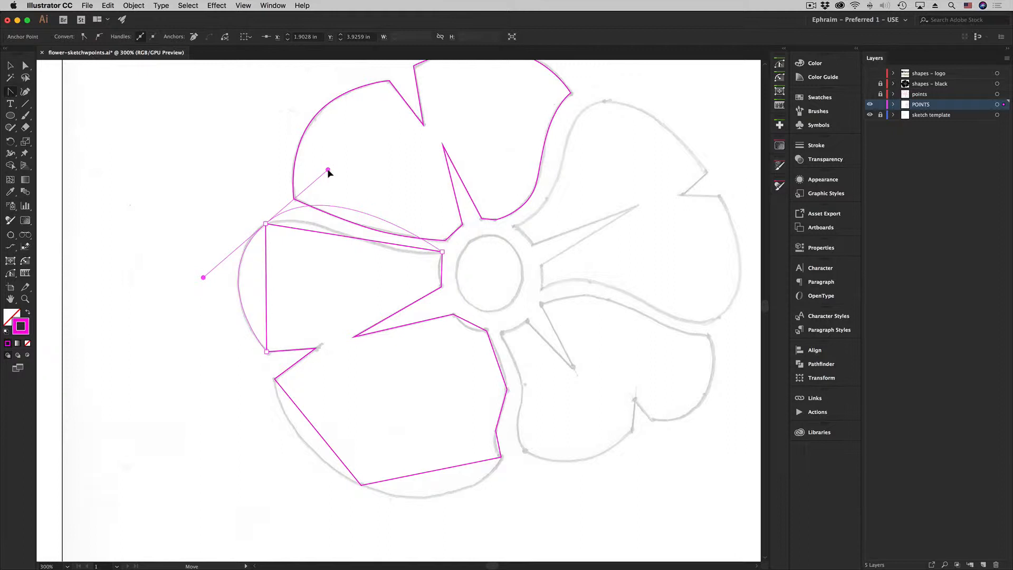
pyautogui.moveTo(329, 173); pyautogui.dragTo(299, 192)
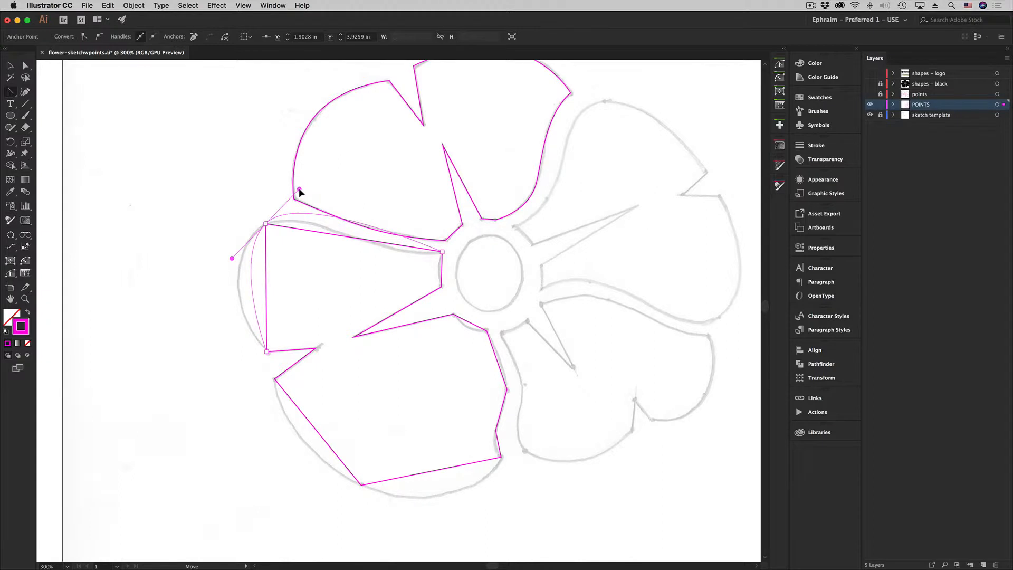
pyautogui.moveTo(299, 190); pyautogui.dragTo(316, 170)
pyautogui.moveTo(328, 158); pyautogui.dragTo(325, 158)
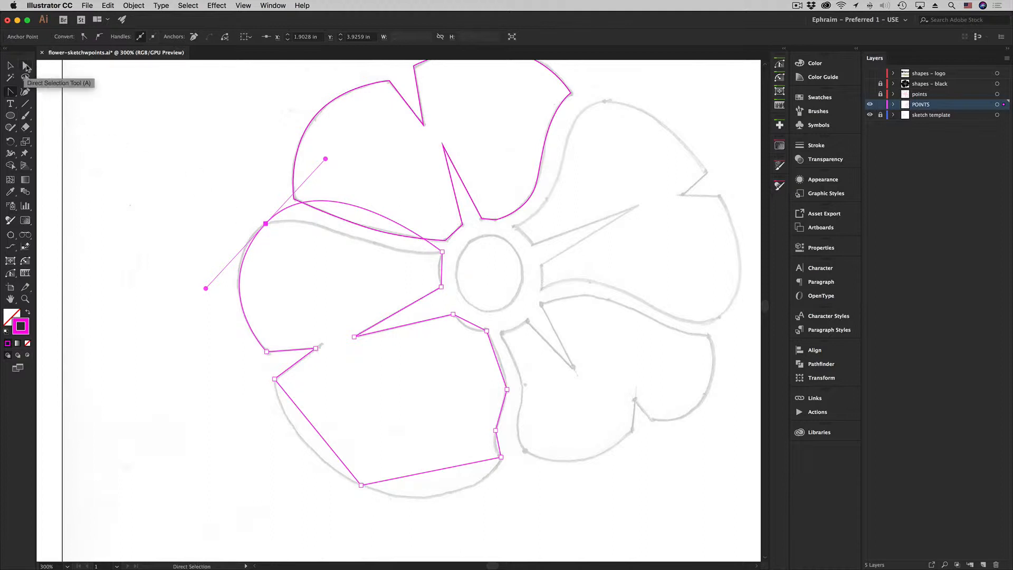
# - Shift the left petal's smooth point slightly outward along the sketch and adjust its lower handle to refine the outer curve
pyautogui.click(266, 224)
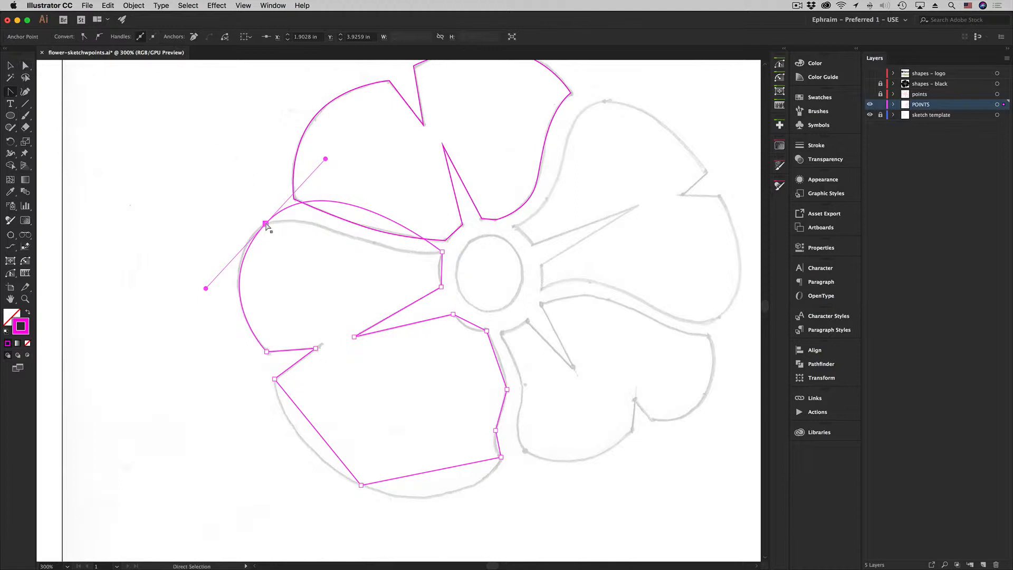
pyautogui.moveTo(266, 225); pyautogui.dragTo(261, 230)
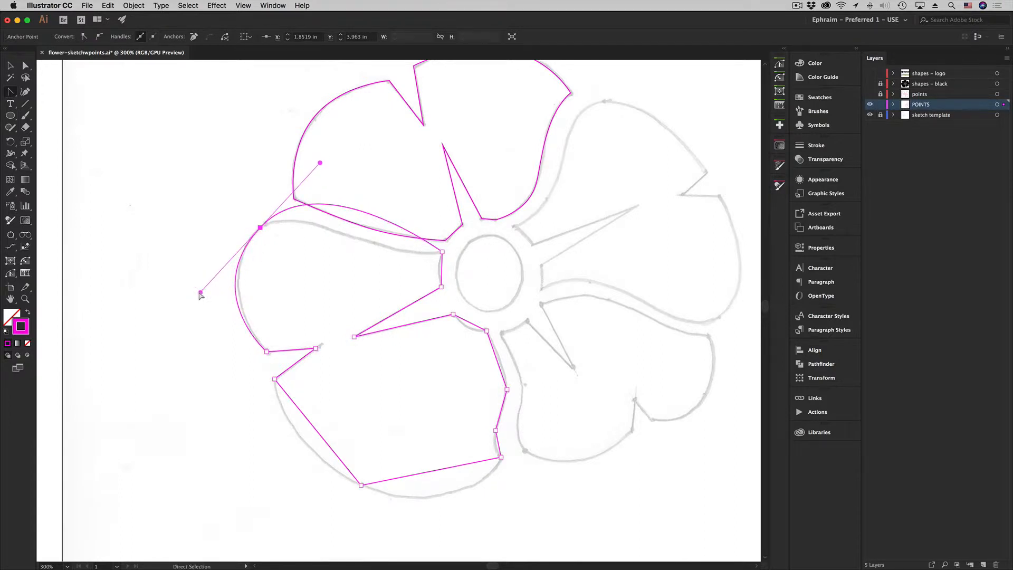
pyautogui.moveTo(201, 292)
pyautogui.mouseDown()
pyautogui.moveTo(210, 283)
pyautogui.moveTo(138, 348)
pyautogui.moveTo(217, 276)
pyautogui.moveTo(150, 337)
pyautogui.moveTo(206, 284)
pyautogui.mouseUp()
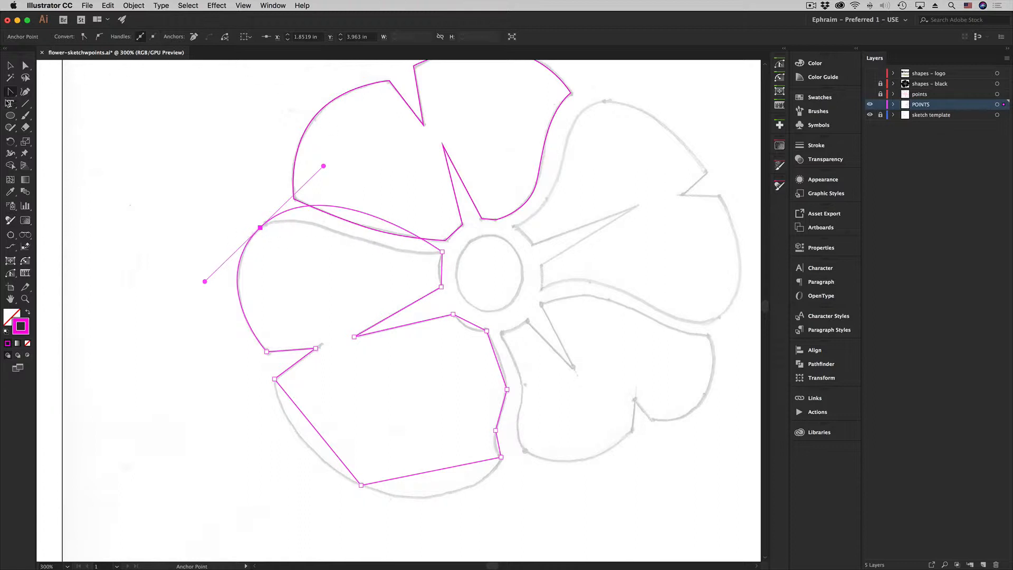
# - Add an anchor point midway along the left petal's upper edge and move it down onto the sketch line
pyautogui.click(12, 93)
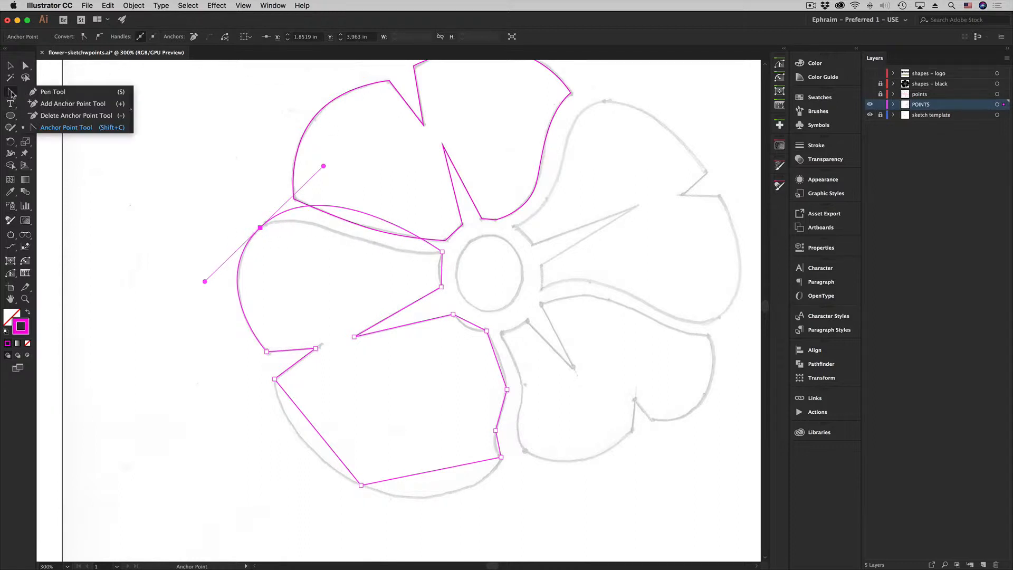
pyautogui.click(48, 91)
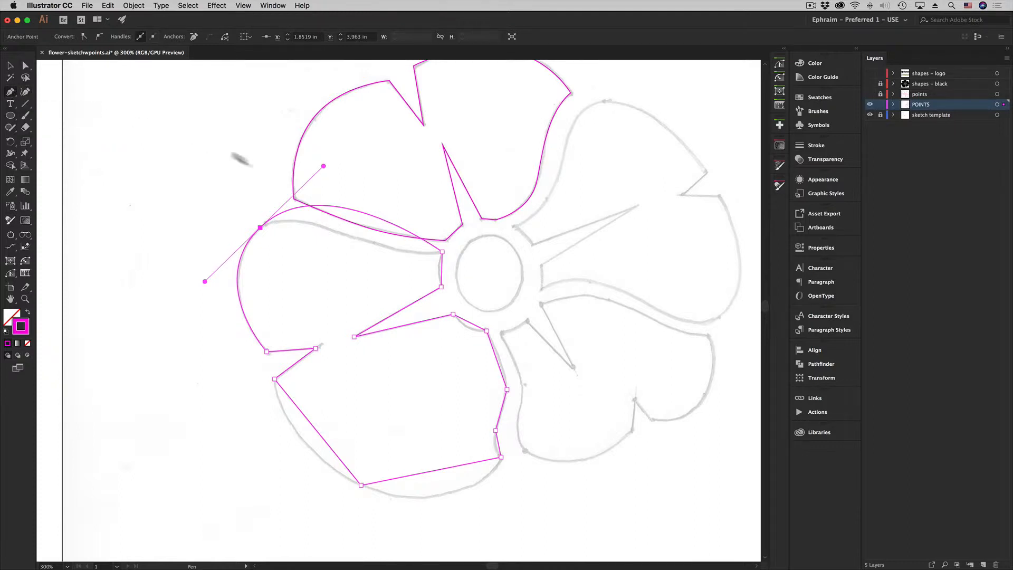
pyautogui.click(361, 212)
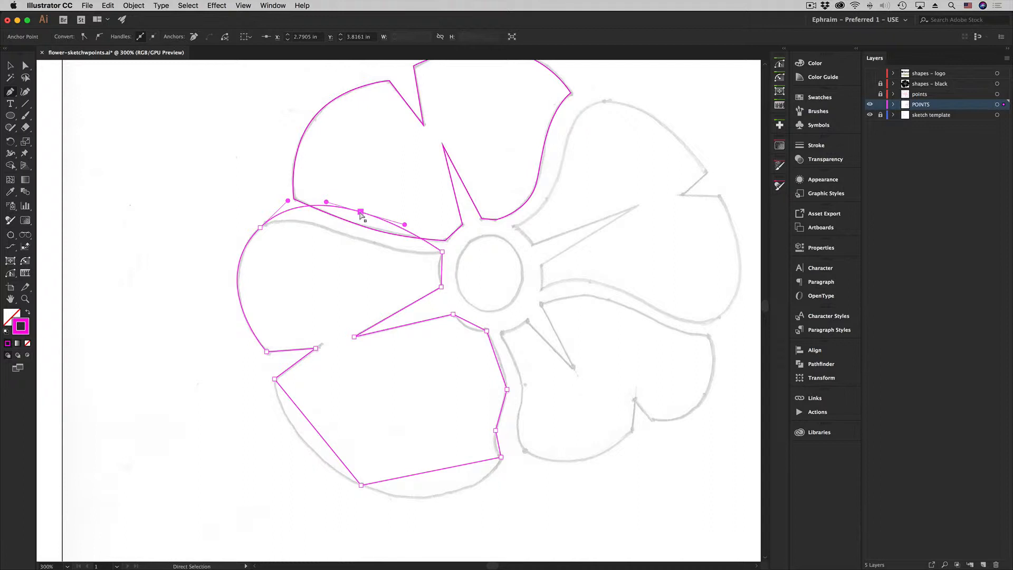
pyautogui.moveTo(360, 213)
pyautogui.mouseDown()
pyautogui.moveTo(355, 235)
pyautogui.moveTo(373, 243)
pyautogui.mouseUp()
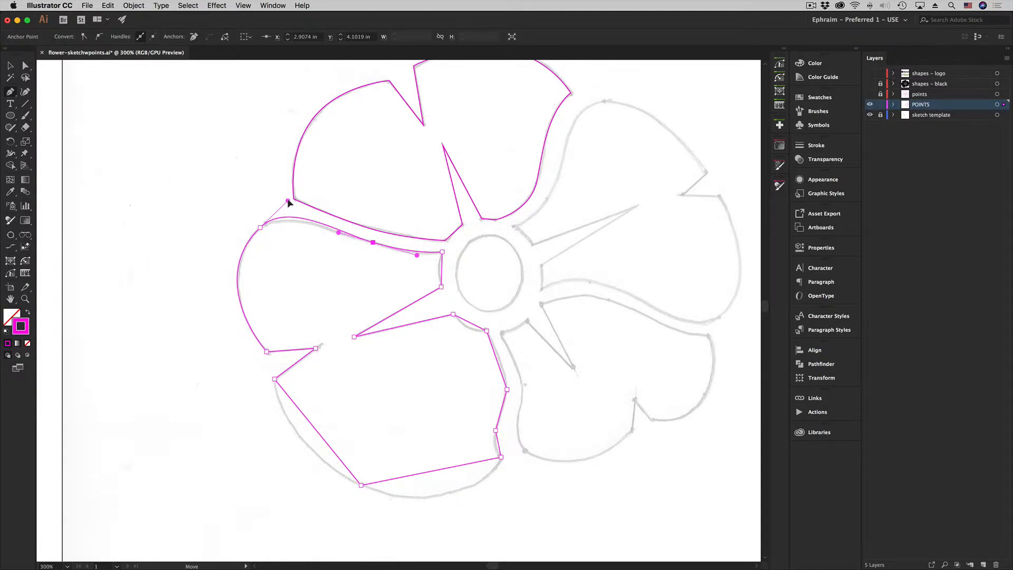
# - Shorten the upper handle of the left petal's smooth point and fine-tune the point and its lower handle to match the sketch
pyautogui.moveTo(288, 202); pyautogui.dragTo(259, 230)
pyautogui.click(260, 228)
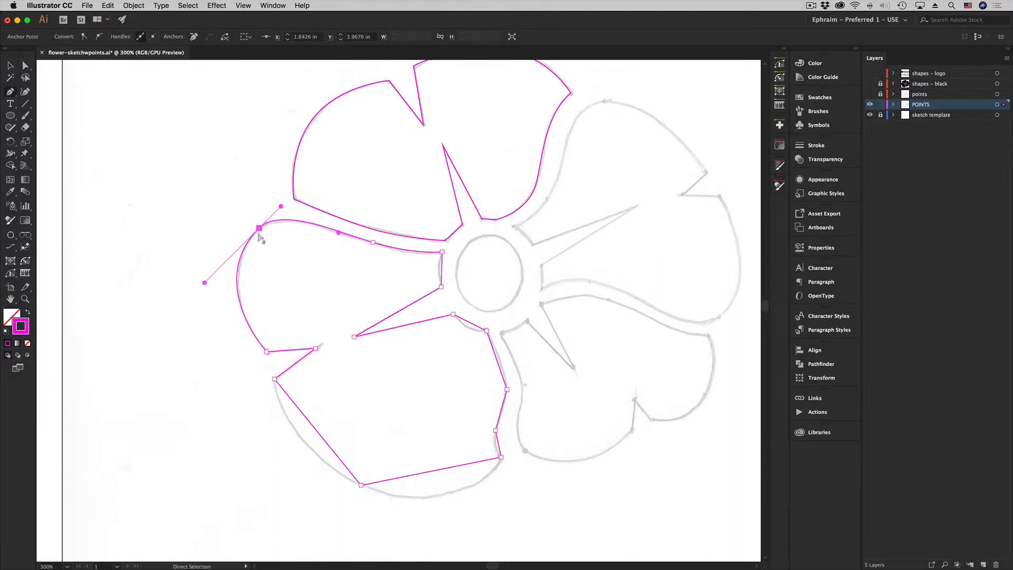
pyautogui.moveTo(205, 284); pyautogui.dragTo(207, 279)
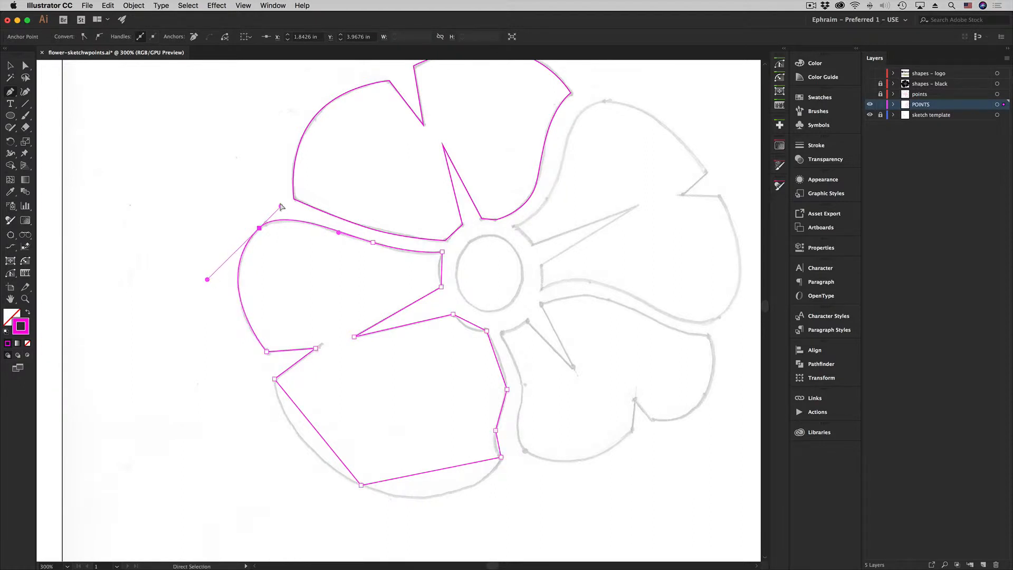
pyautogui.moveTo(282, 207); pyautogui.dragTo(282, 207)
# - Pull handles from the left petal's upper inner corner with the Anchor Point tool, curving its short inner edge and adjoining upper edge independently along the sketch
pyautogui.hscroll(5, 464, 276)
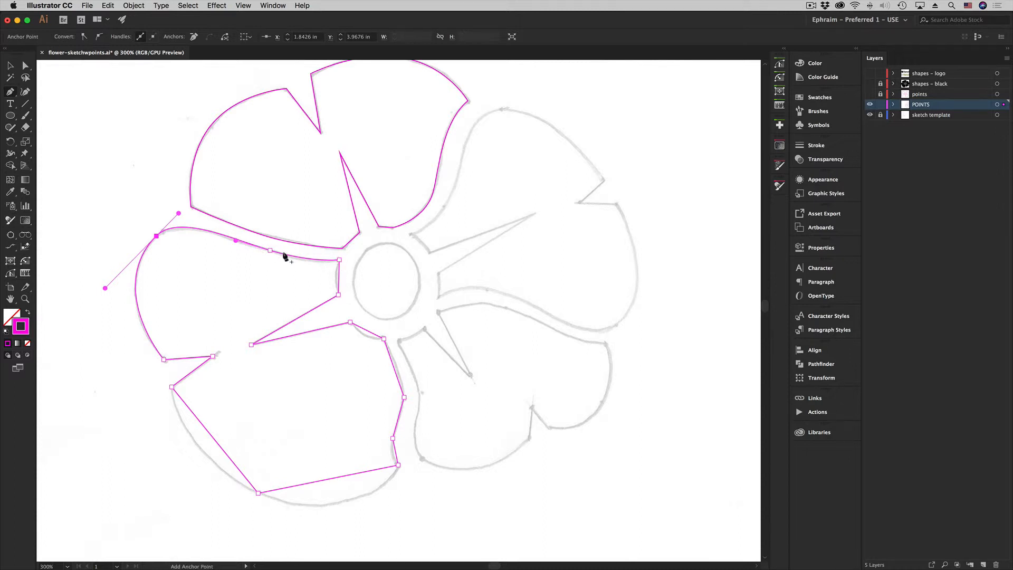
pyautogui.click(340, 261)
pyautogui.moveTo(9, 94); pyautogui.dragTo(63, 127)
pyautogui.moveTo(339, 261)
pyautogui.mouseDown()
pyautogui.moveTo(337, 280)
pyautogui.moveTo(346, 268)
pyautogui.moveTo(378, 316)
pyautogui.moveTo(339, 279)
pyautogui.moveTo(341, 268)
pyautogui.moveTo(347, 281)
pyautogui.moveTo(330, 277)
pyautogui.moveTo(318, 289)
pyautogui.moveTo(122, 307)
pyautogui.moveTo(216, 305)
pyautogui.moveTo(332, 279)
pyautogui.mouseUp()
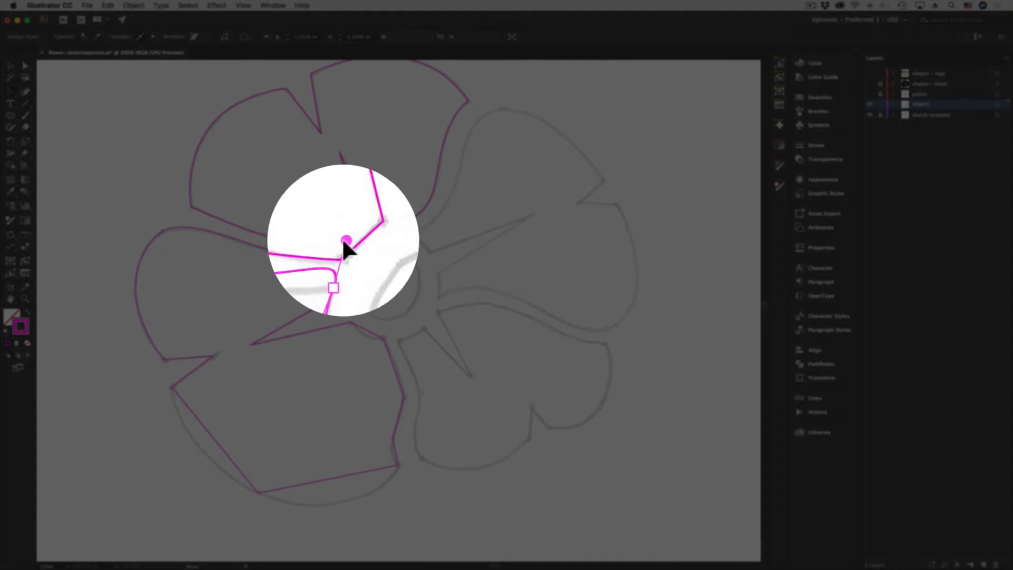
pyautogui.moveTo(342, 237); pyautogui.dragTo(327, 261)
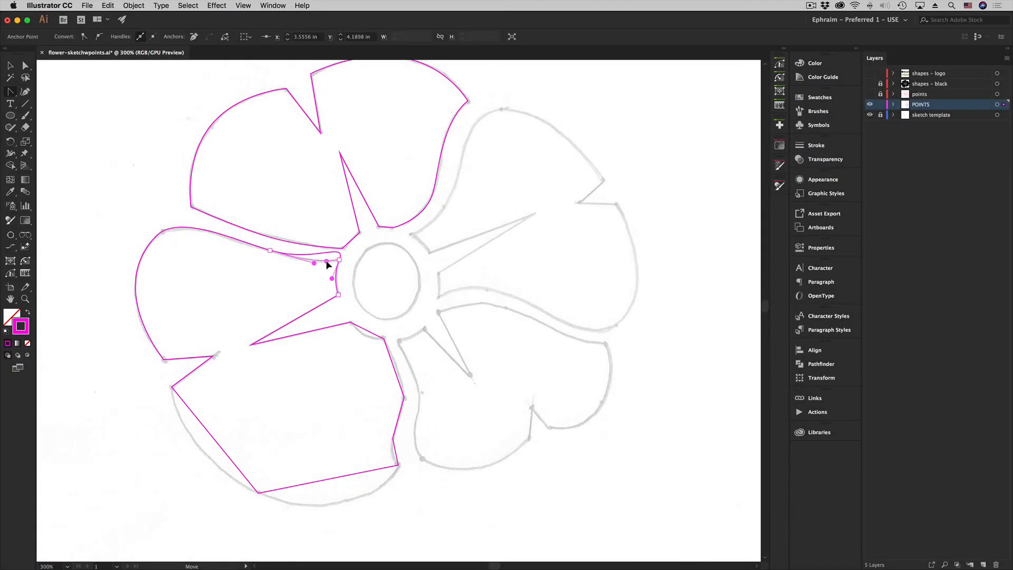
pyautogui.keyDown('super'); pyautogui.click(348, 283); pyautogui.keyUp('super')
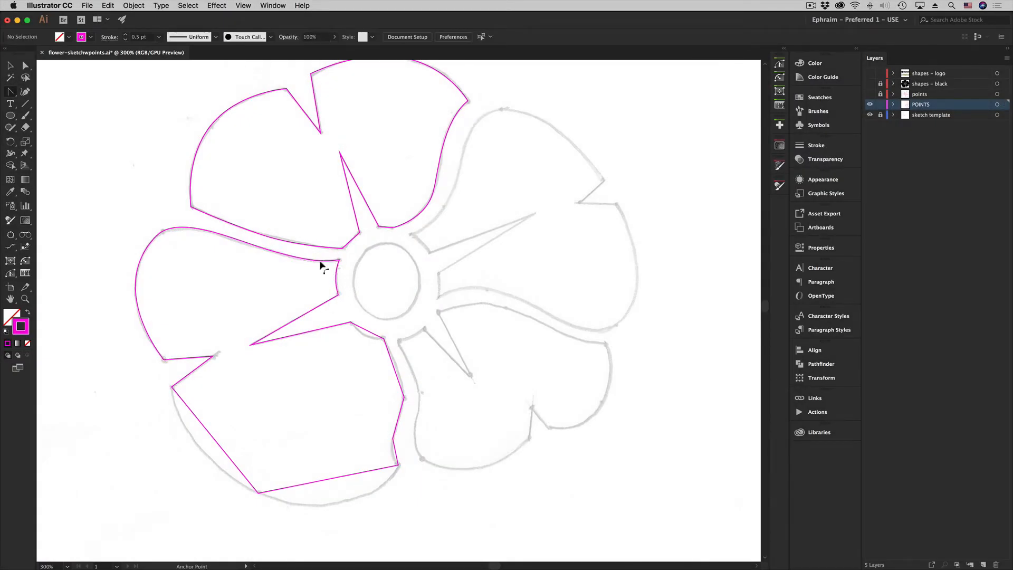
# - Examine up close how well the left petal's inner end follows the sketch line
pyautogui.moveTo(315, 240); pyautogui.dragTo(513, 339)
pyautogui.moveTo(451, 329); pyautogui.dragTo(379, 178)
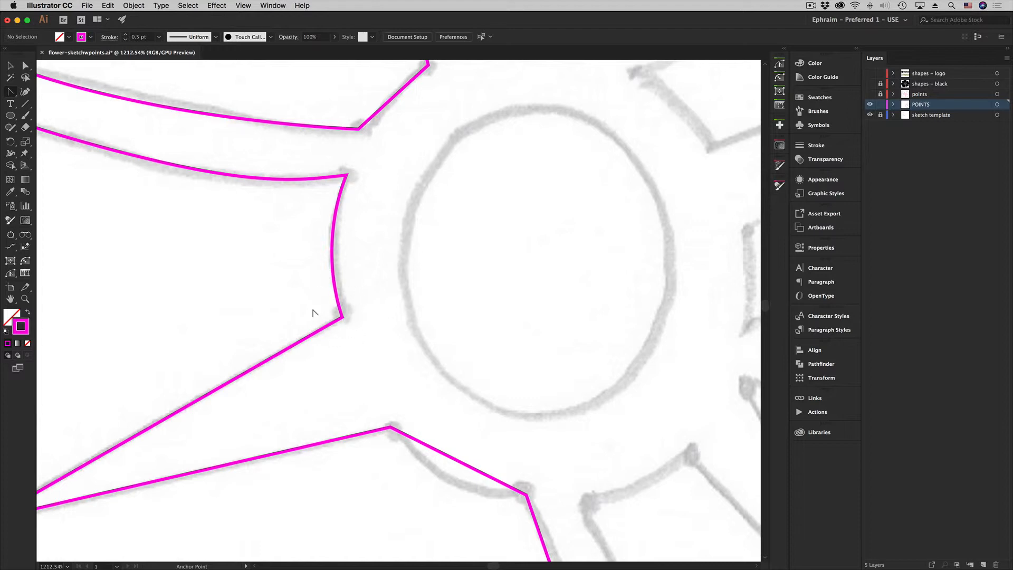
pyautogui.keyDown('alt'); pyautogui.click(296, 296); pyautogui.keyUp('alt')
pyautogui.keyDown('alt'); pyautogui.click(344, 301); pyautogui.keyUp('alt')
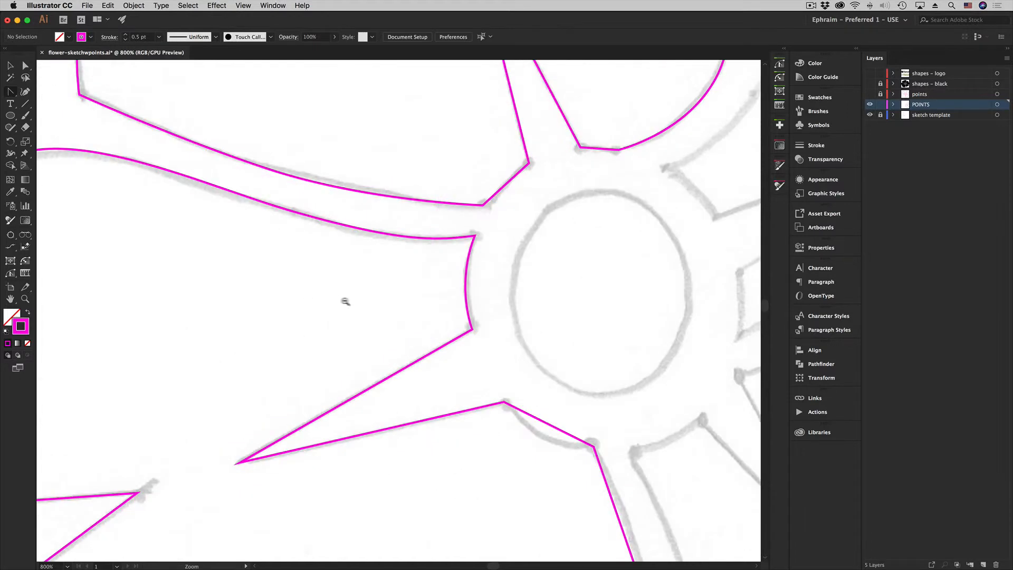
pyautogui.keyDown('alt'); pyautogui.click(351, 338); pyautogui.keyUp('alt')
pyautogui.keyDown('alt'); pyautogui.click(355, 370); pyautogui.keyUp('alt')
pyautogui.keyDown('alt'); pyautogui.click(351, 355); pyautogui.keyUp('alt')
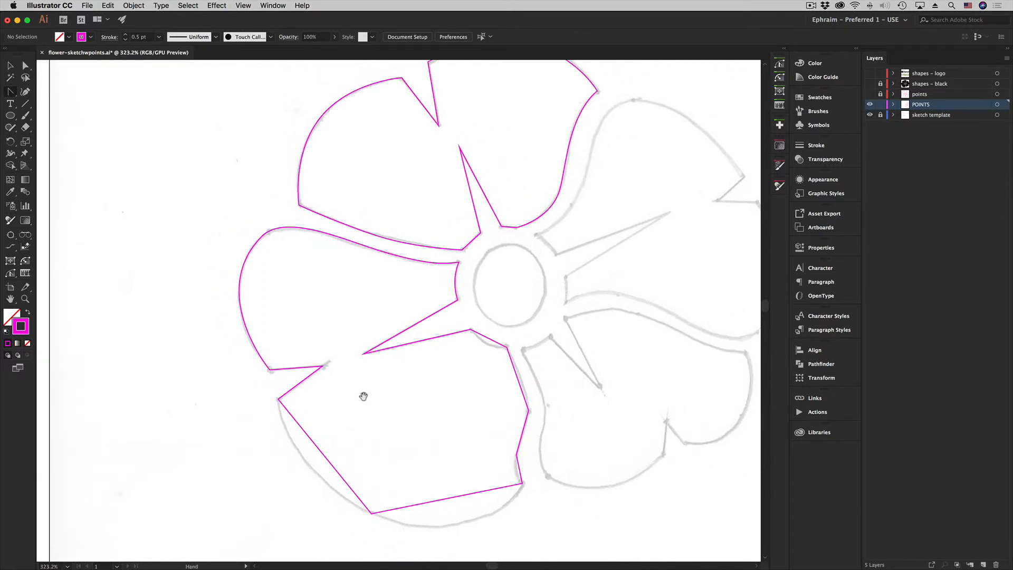
# - Convert the lower-left petal's bottom corner point into a smooth point, extending its handles along the sketch until the left curve fits
pyautogui.moveTo(363, 396); pyautogui.dragTo(274, 269)
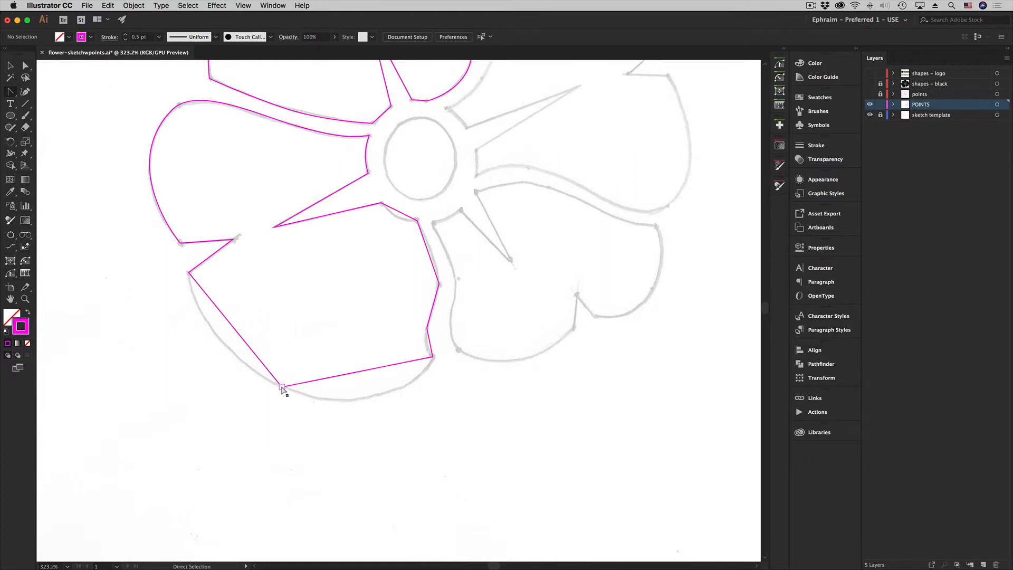
pyautogui.click(282, 388)
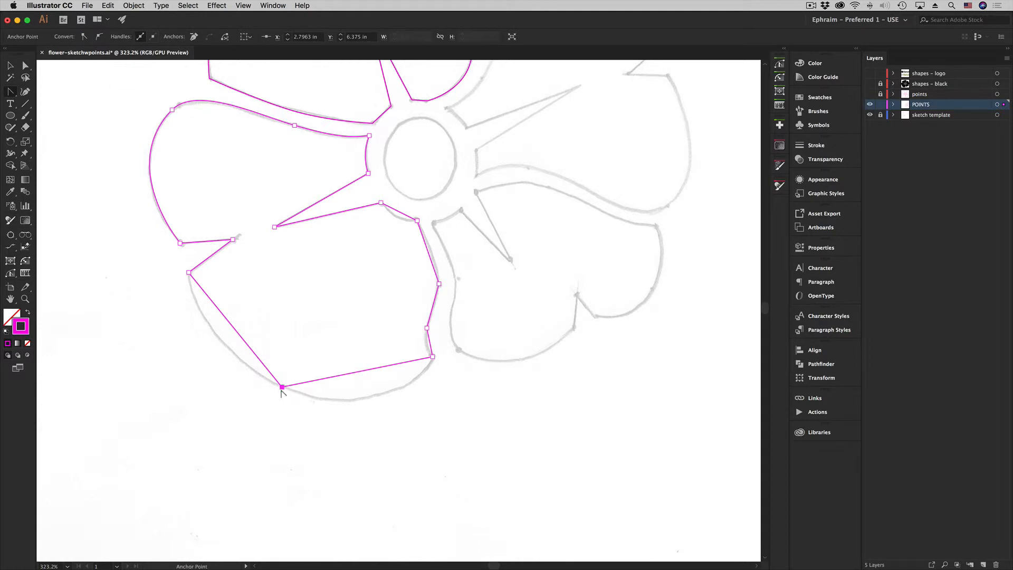
pyautogui.press('super')
pyautogui.moveTo(282, 386); pyautogui.dragTo(203, 354)
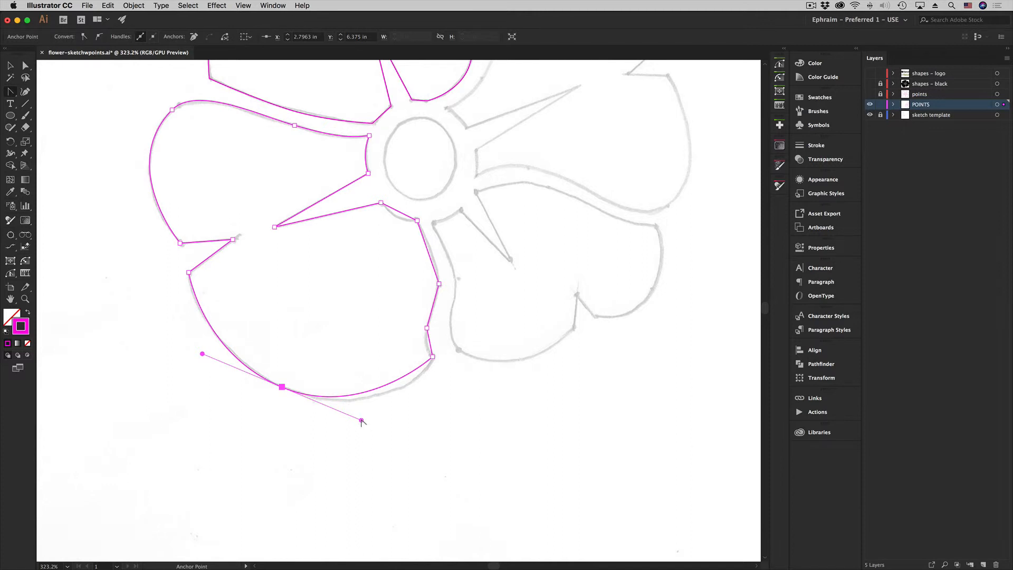
# - Try breaking the right handle of the lower-left petal's bottom point away from its partner, inspect the corner, and undo the change
pyautogui.moveTo(362, 421); pyautogui.dragTo(254, 490)
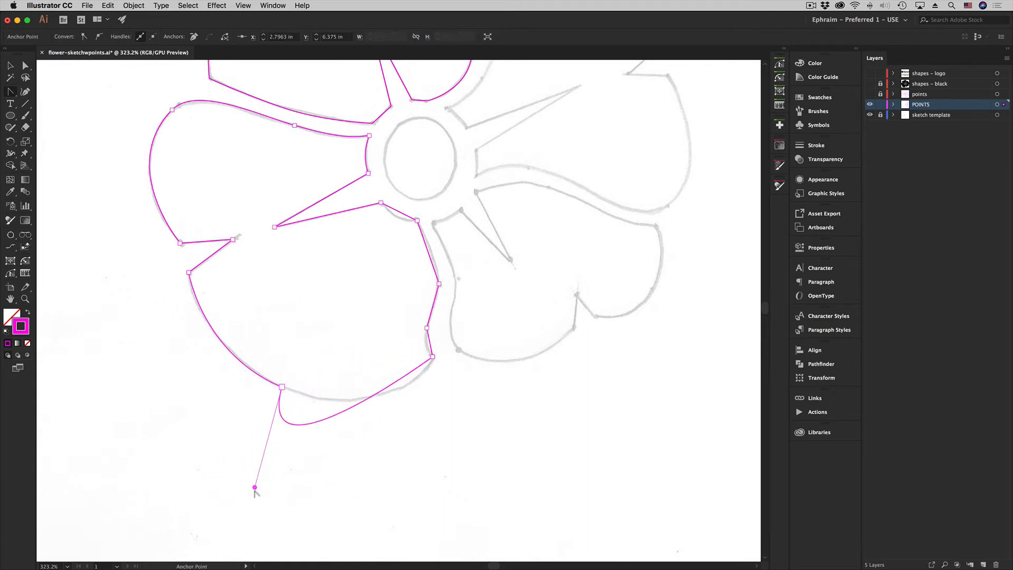
pyautogui.keyDown('super'); pyautogui.click(234, 424); pyautogui.keyUp('super')
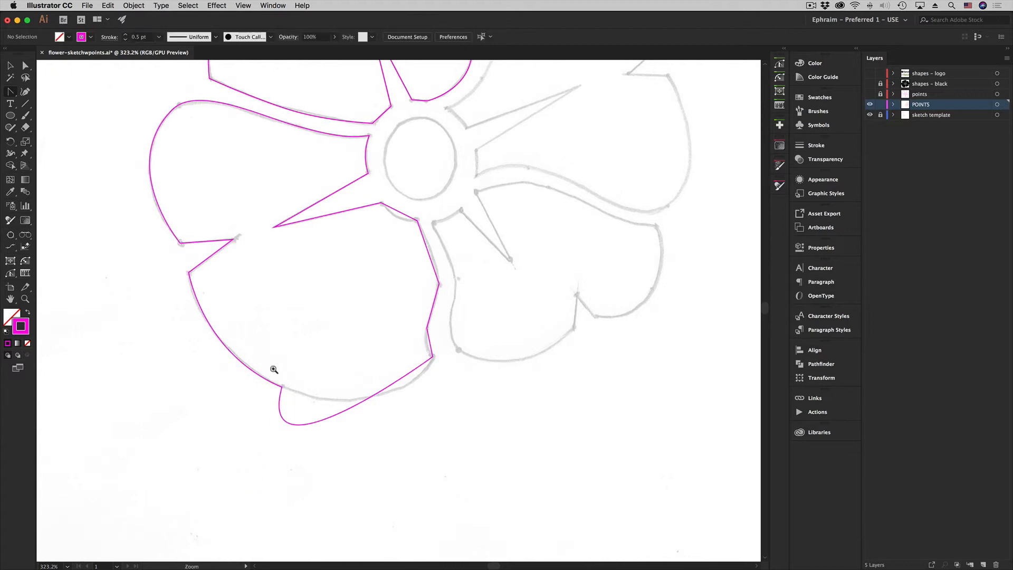
pyautogui.moveTo(273, 369); pyautogui.dragTo(443, 217)
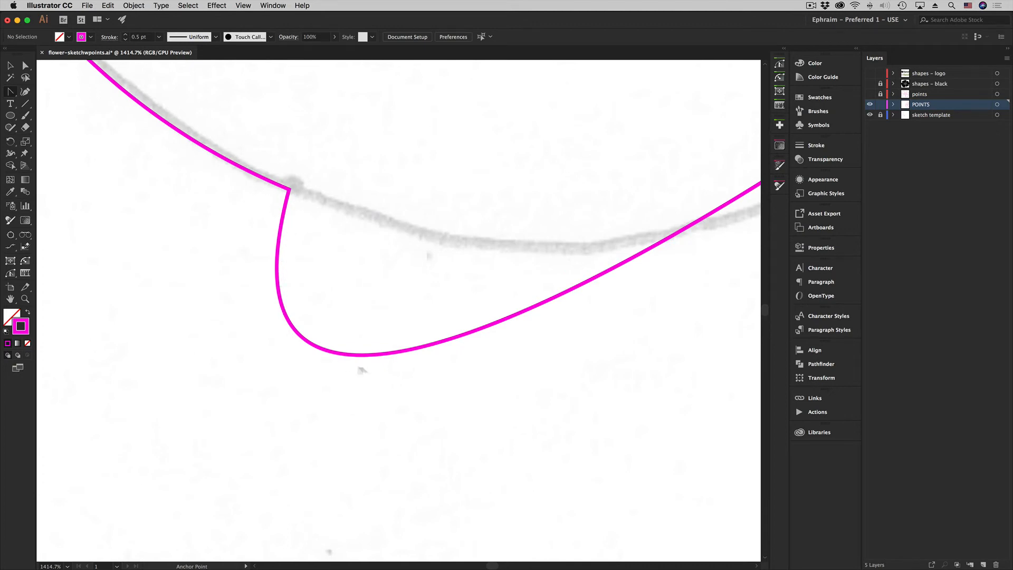
pyautogui.keyDown('alt'); pyautogui.keyDown('super'); pyautogui.click(407, 233); pyautogui.keyUp('super'); pyautogui.keyUp('alt')
pyautogui.keyDown('alt'); pyautogui.keyDown('super'); pyautogui.click(437, 246); pyautogui.keyUp('super'); pyautogui.keyUp('alt')
pyautogui.keyDown('alt'); pyautogui.keyDown('super'); pyautogui.click(438, 246); pyautogui.keyUp('super'); pyautogui.keyUp('alt')
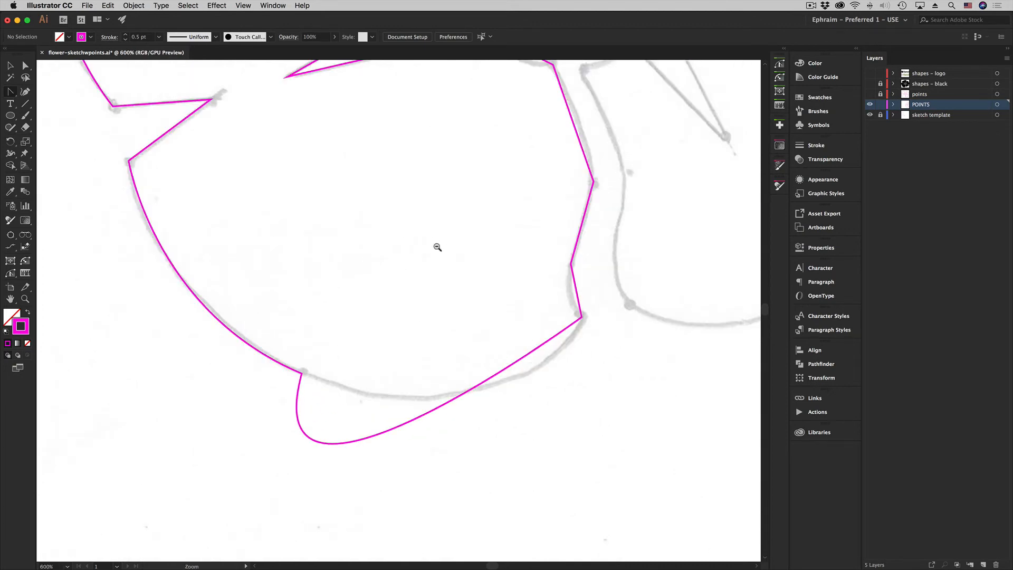
pyautogui.keyDown('alt'); pyautogui.keyDown('super'); pyautogui.click(438, 246); pyautogui.keyUp('super'); pyautogui.keyUp('alt')
pyautogui.keyDown('alt'); pyautogui.keyDown('super'); pyautogui.click(415, 305); pyautogui.keyUp('super'); pyautogui.keyUp('alt')
pyautogui.moveTo(374, 331); pyautogui.dragTo(326, 369)
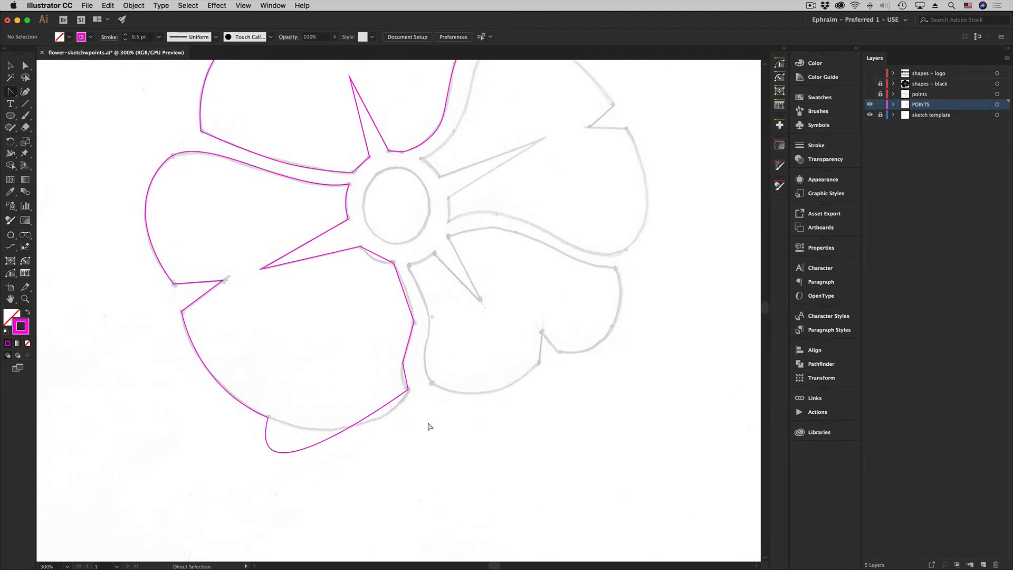
pyautogui.press('super+z')
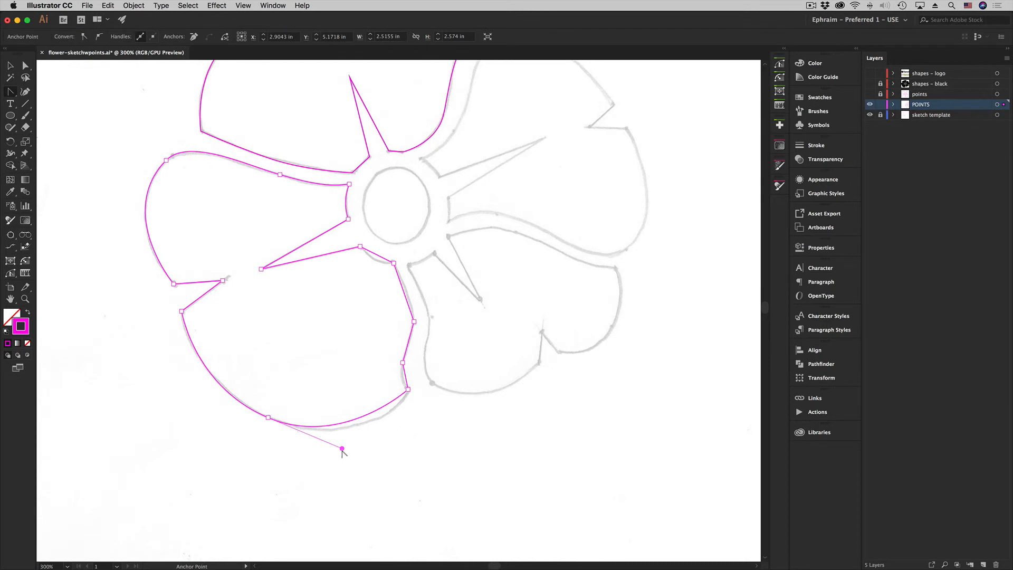
# - Lengthen the right handle of the lower-left petal's bottom smooth point along its tangent until the lower curve follows the sketch
pyautogui.press('super')
pyautogui.keyDown('super'); pyautogui.click(269, 418); pyautogui.keyUp('super')
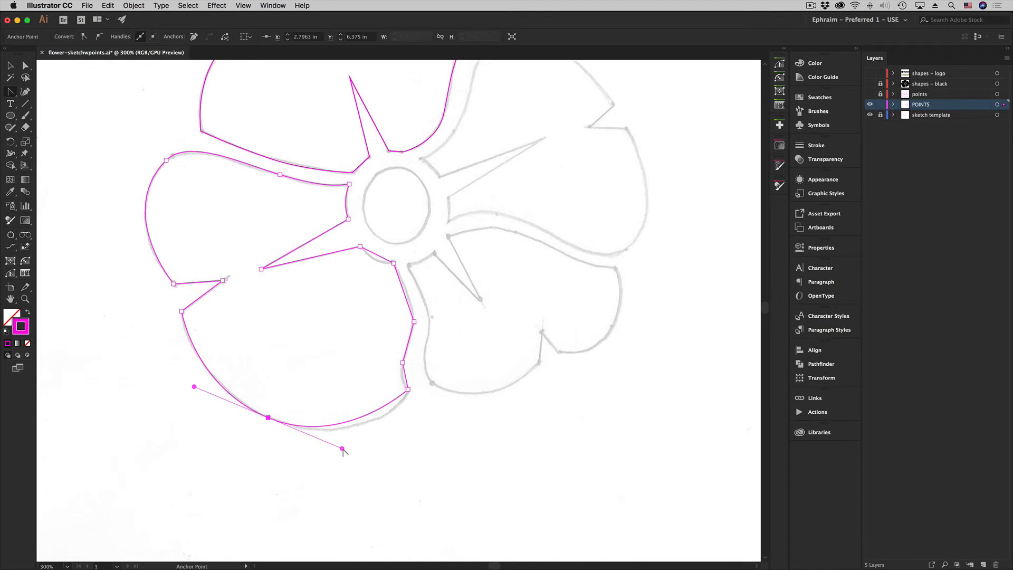
pyautogui.moveTo(342, 451); pyautogui.dragTo(357, 457)
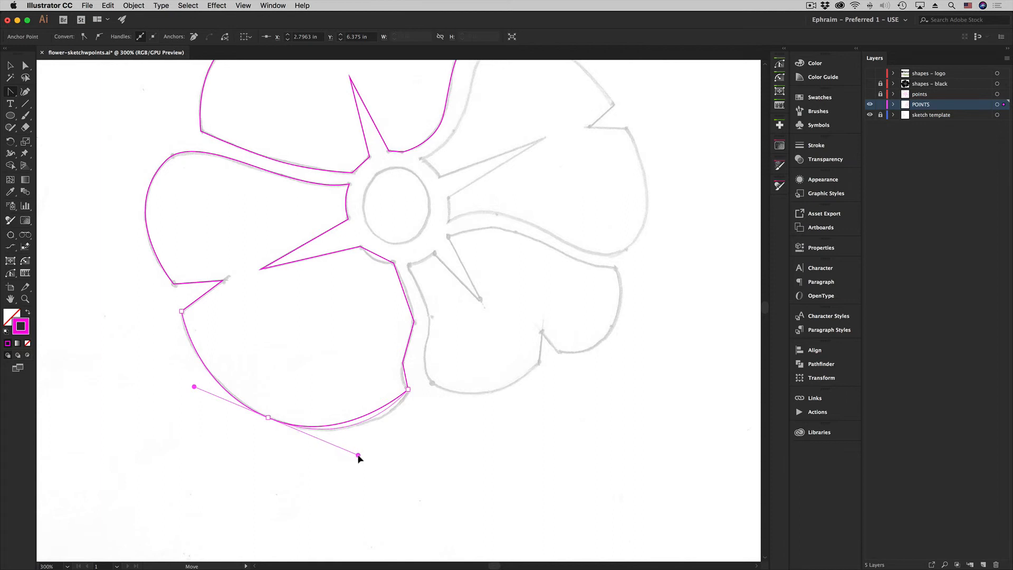
pyautogui.moveTo(359, 457); pyautogui.dragTo(360, 456)
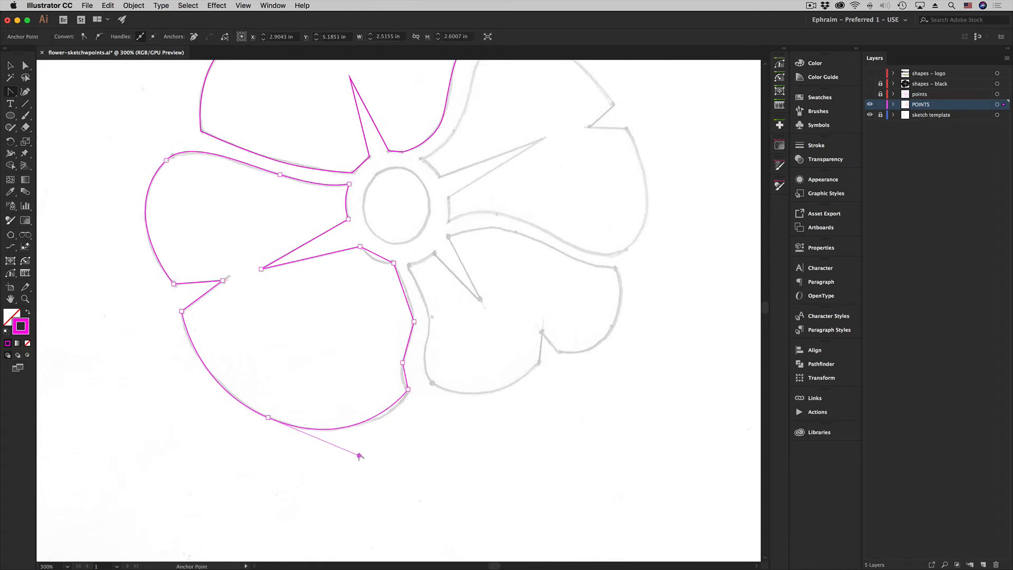
pyautogui.moveTo(359, 456)
pyautogui.mouseDown()
pyautogui.moveTo(328, 448)
pyautogui.moveTo(322, 429)
pyautogui.moveTo(344, 444)
pyautogui.moveTo(277, 425)
pyautogui.moveTo(371, 456)
pyautogui.moveTo(345, 485)
pyautogui.moveTo(346, 401)
pyautogui.moveTo(315, 410)
pyautogui.moveTo(285, 447)
pyautogui.moveTo(287, 422)
pyautogui.moveTo(369, 461)
pyautogui.mouseUp()
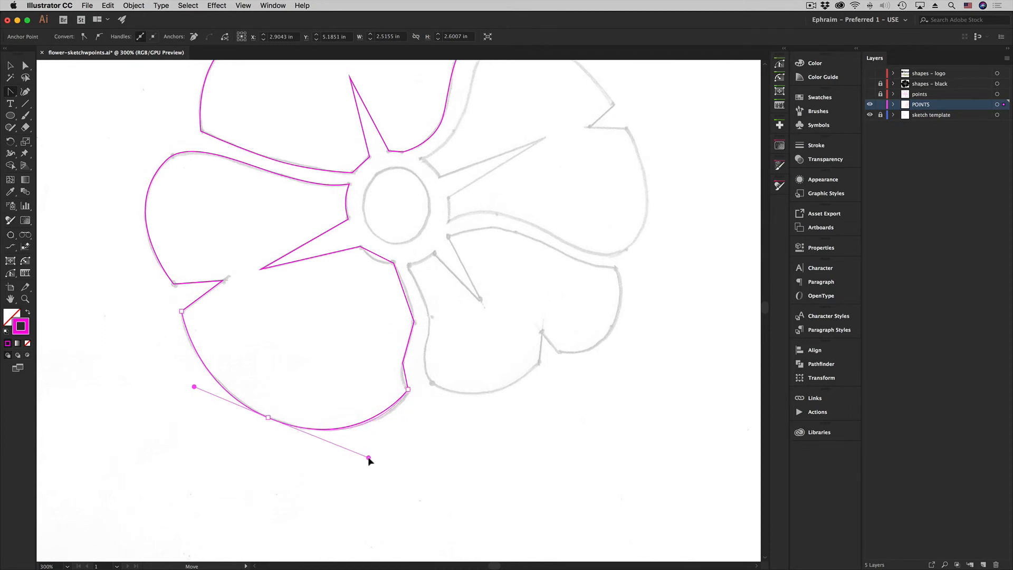
pyautogui.moveTo(369, 458); pyautogui.dragTo(372, 461)
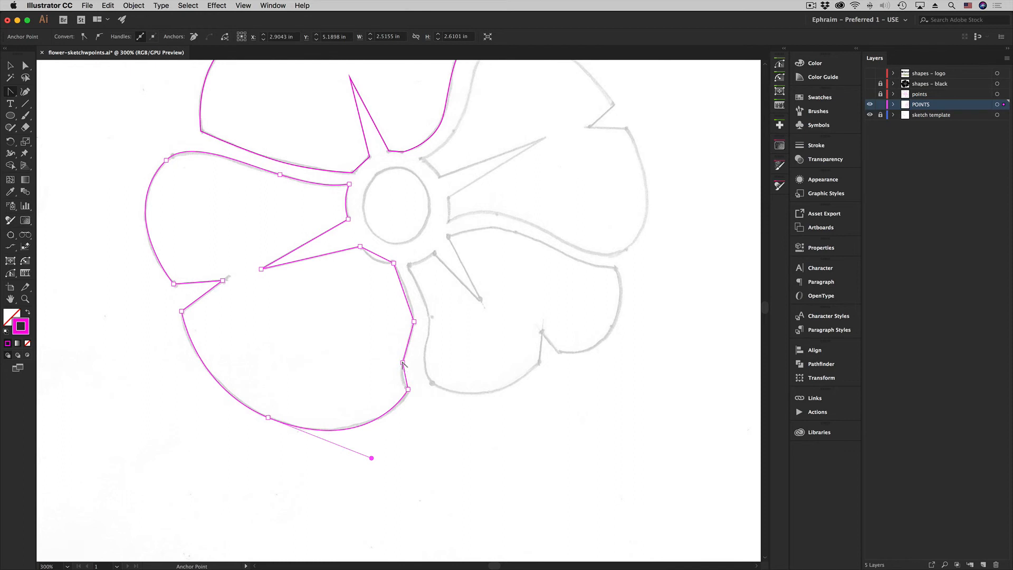
# - Curve the lower-left petal's wavy right side by pulling handles from its two middle points, and bend the short inner edge to the sketch
pyautogui.moveTo(397, 368); pyautogui.dragTo(401, 379)
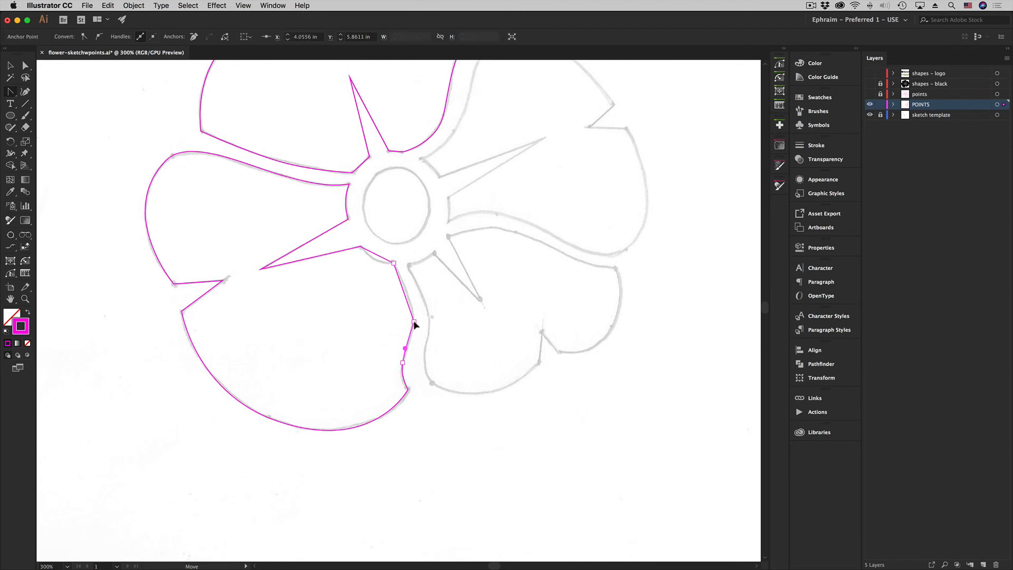
pyautogui.moveTo(414, 321); pyautogui.dragTo(415, 342)
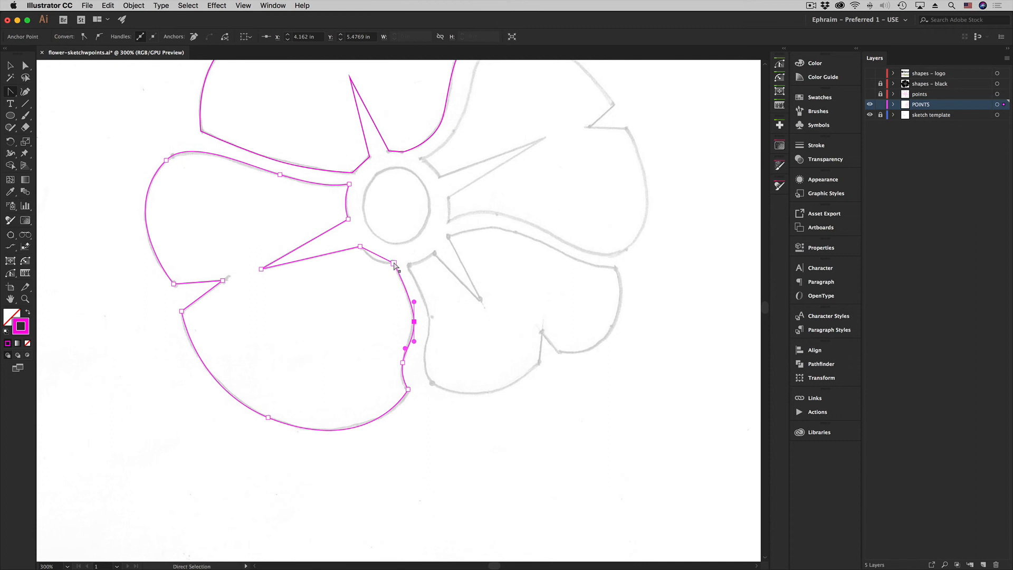
pyautogui.click(394, 263)
pyautogui.moveTo(393, 264); pyautogui.dragTo(371, 264)
pyautogui.keyDown('super'); pyautogui.click(407, 250); pyautogui.keyUp('super')
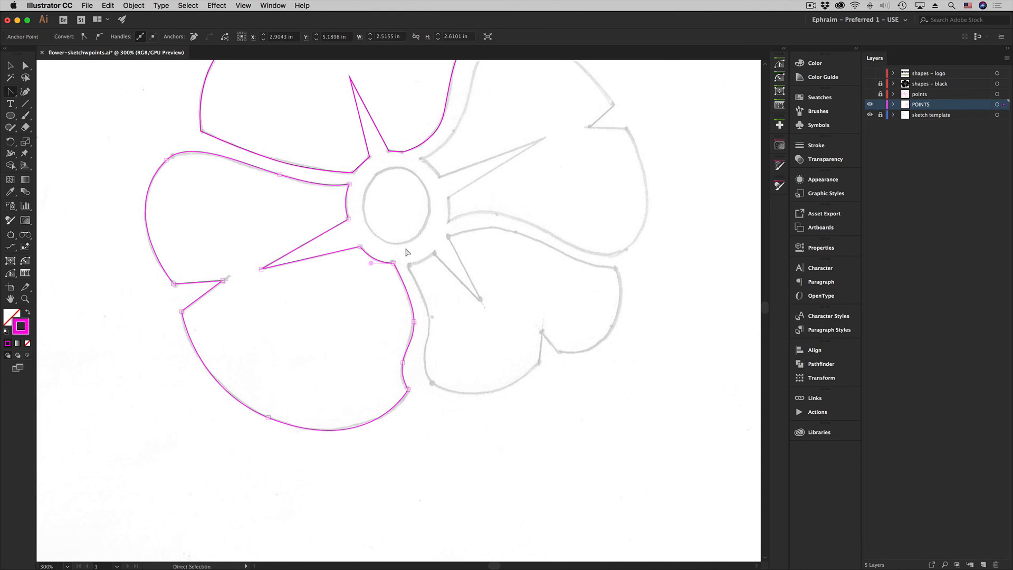
# - Toggle the sketch template layer to compare it with the traced paths, leaving it hidden to review the petal outlines alone
pyautogui.click(871, 115)
pyautogui.click(871, 115)
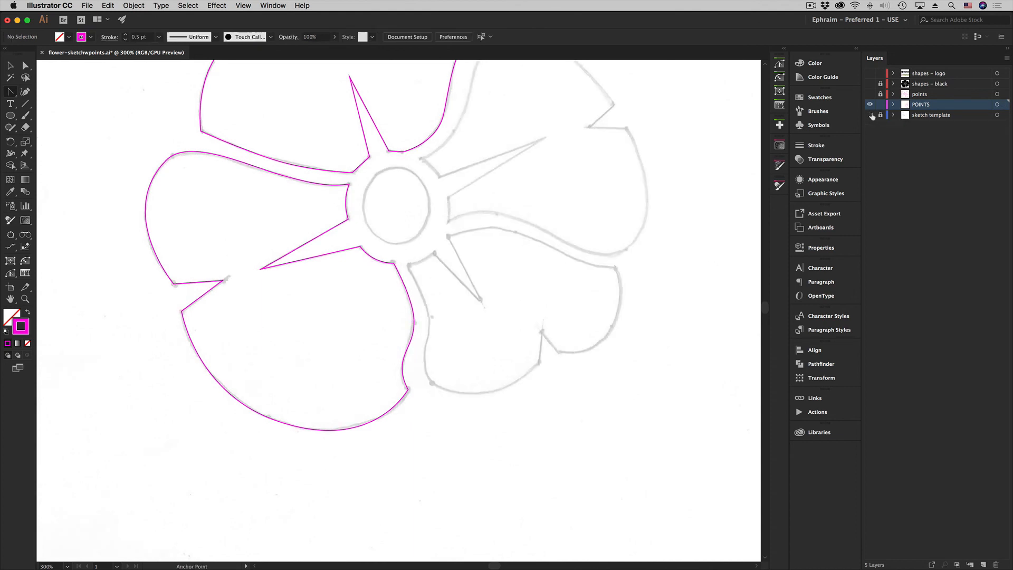
pyautogui.click(871, 115)
pyautogui.click(872, 115)
pyautogui.click(871, 115)
pyautogui.click(871, 115)
pyautogui.click(871, 116)
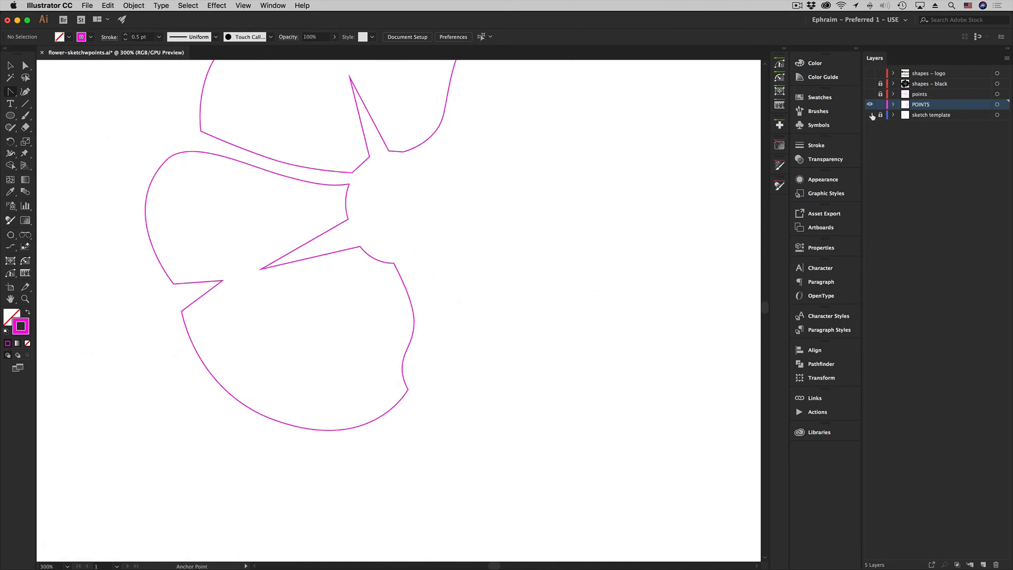
pyautogui.keyDown('alt'); pyautogui.keyDown('super'); pyautogui.click(428, 266); pyautogui.keyUp('super'); pyautogui.keyUp('alt')
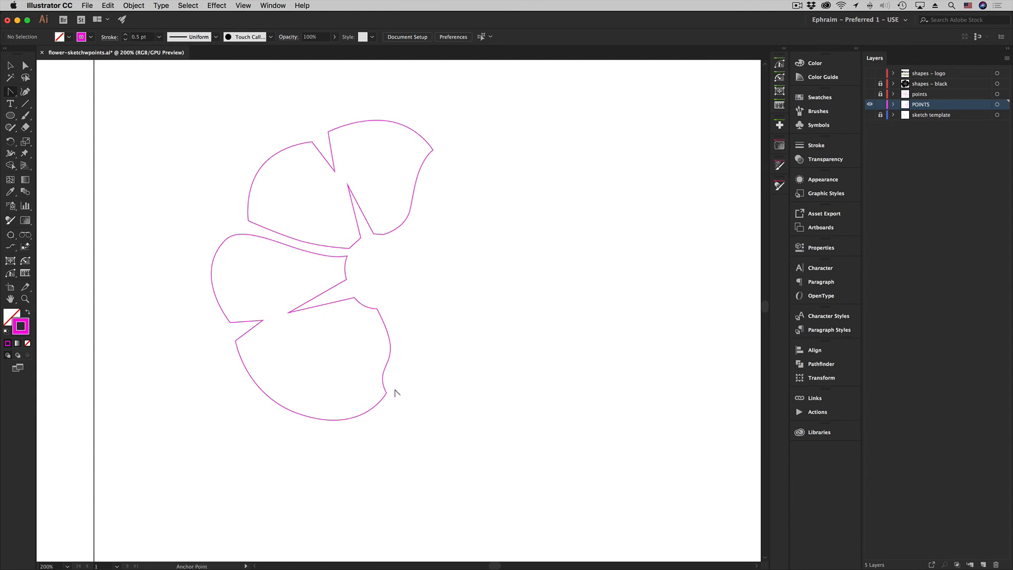
pyautogui.keyDown('super'); pyautogui.click(320, 242); pyautogui.keyUp('super')
pyautogui.moveTo(432, 349); pyautogui.dragTo(355, 297)
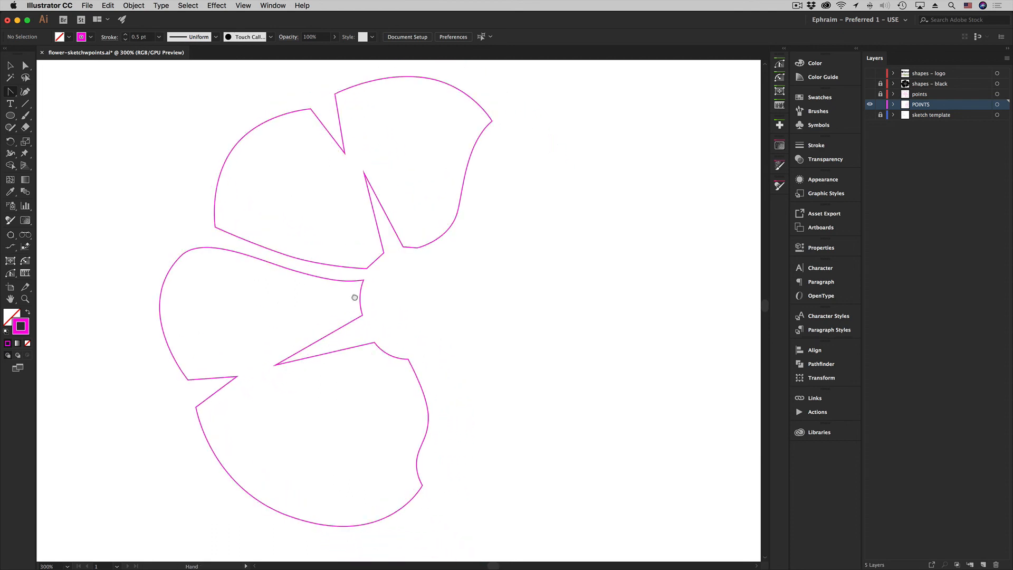